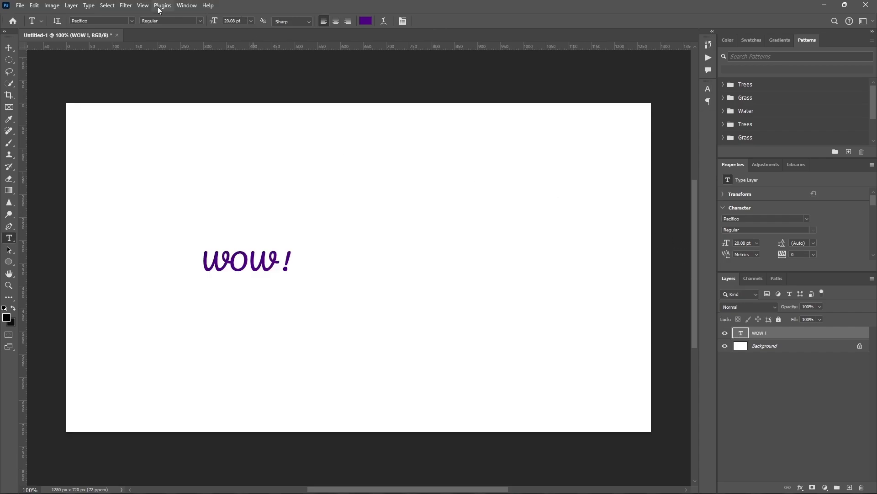
Set the font size of the whole "WOW !" text to 104 pt.
{"action": "left_click_drag", "start_coordinate": [250, 275], "coordinate": [237, 259]}
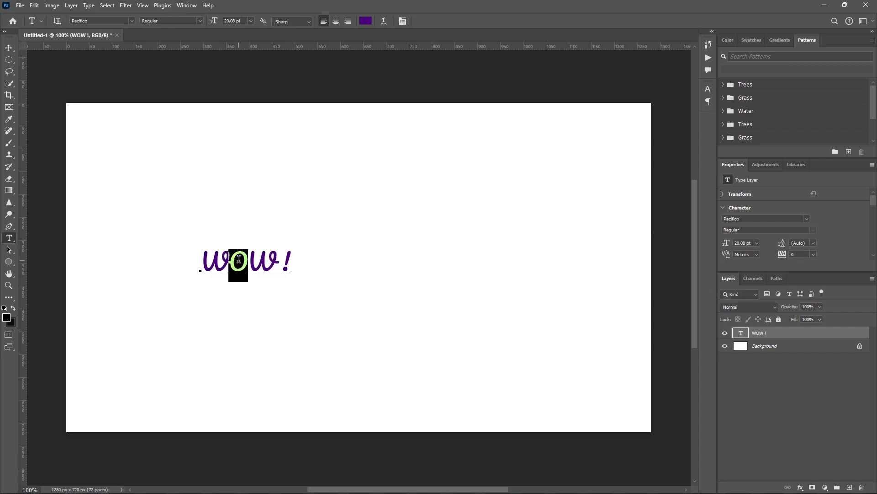
{"action": "left_click", "coordinate": [260, 256]}
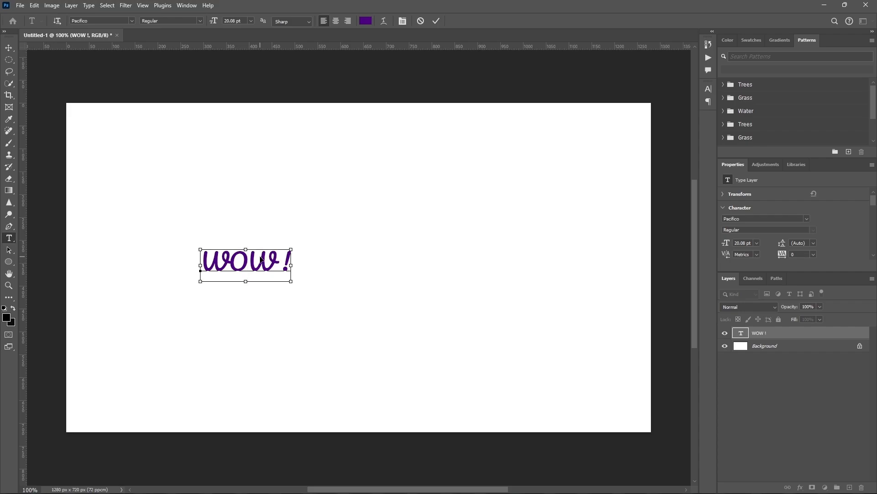
{"action": "key", "text": "ctrl+a"}
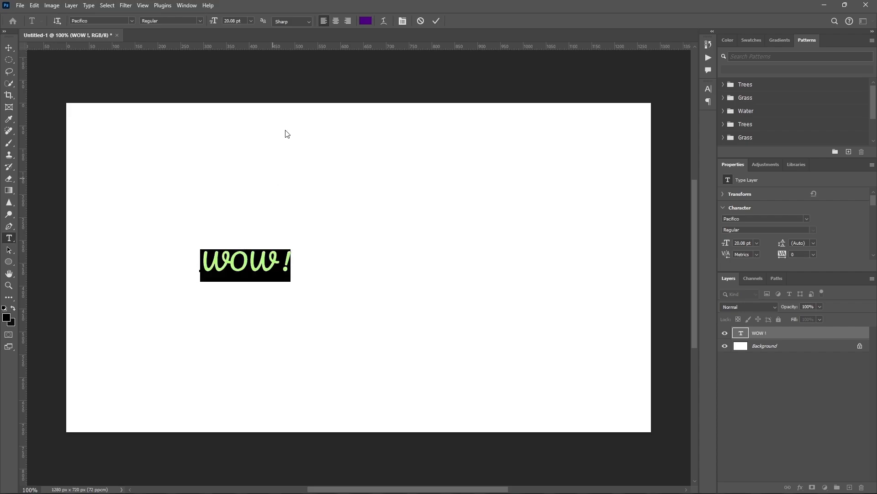
{"action": "left_click", "coordinate": [250, 21]}
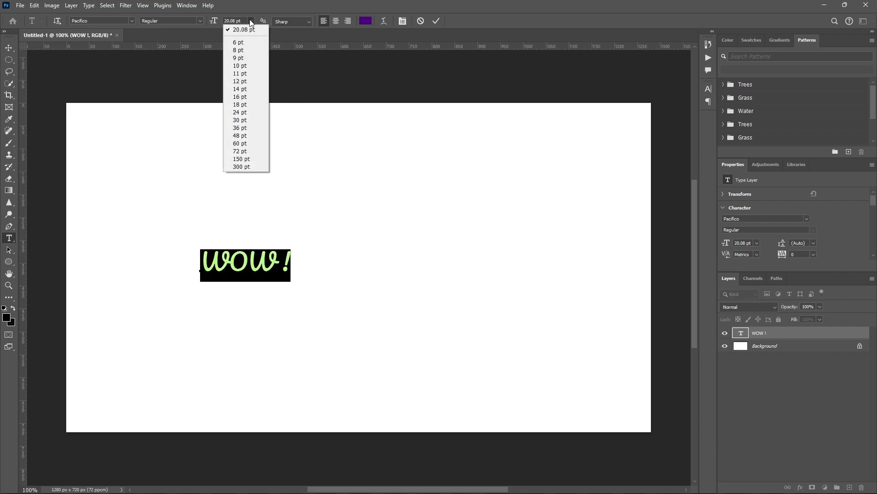
{"action": "left_click", "coordinate": [244, 20]}
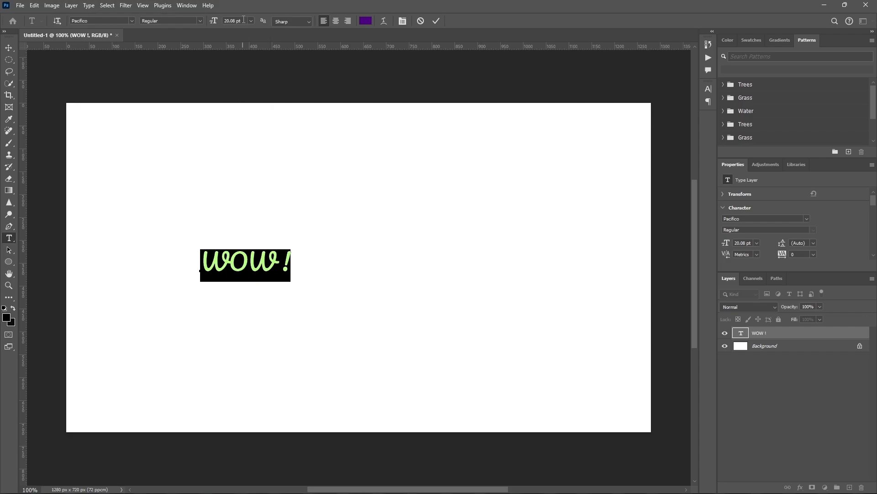
{"action": "left_click", "coordinate": [224, 19]}
{"action": "key", "text": "Return"}
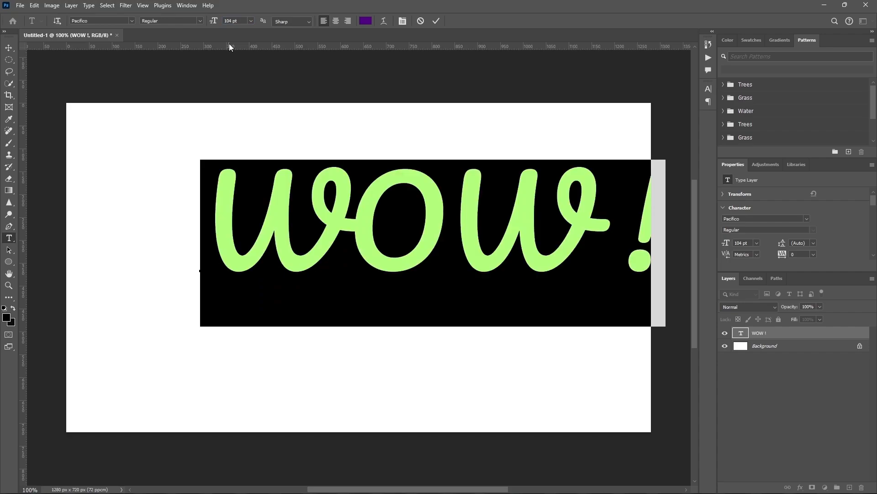
{"action": "left_click", "coordinate": [437, 21]}
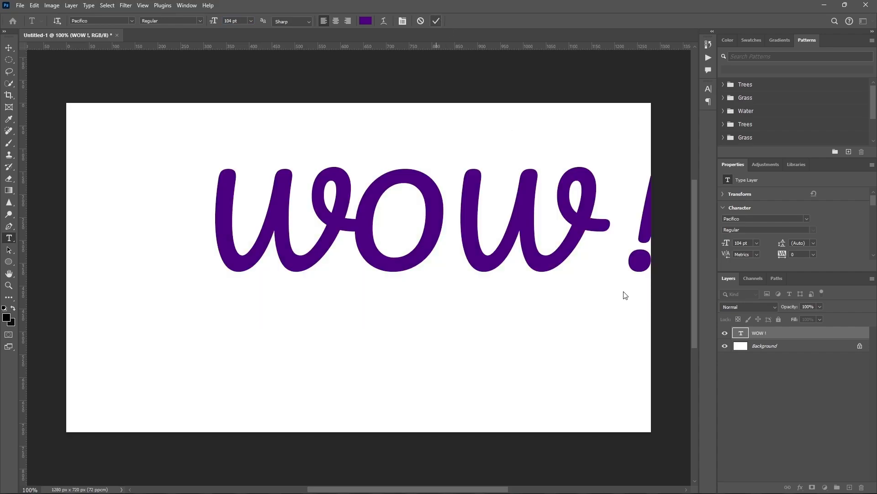
Move the enlarged "WOW !" text left and slightly down so it sits fully inside the canvas, near the centre.
{"action": "key", "text": "ctrl+t"}
{"action": "left_click_drag", "start_coordinate": [562, 246], "coordinate": [507, 261]}
{"action": "left_click", "coordinate": [453, 21]}
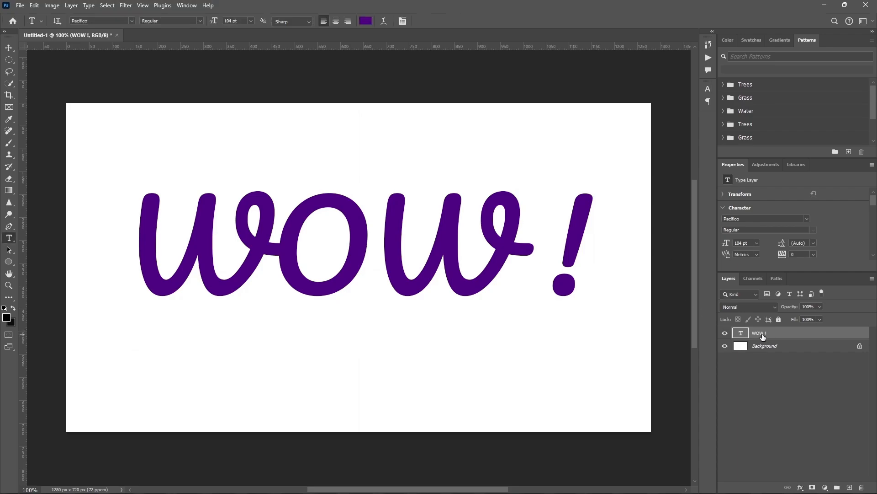
Duplicate the purple "WOW !" text layer and set the copy's text colour to light cyan #7df9ff.
{"action": "key", "text": "ctrl+j"}
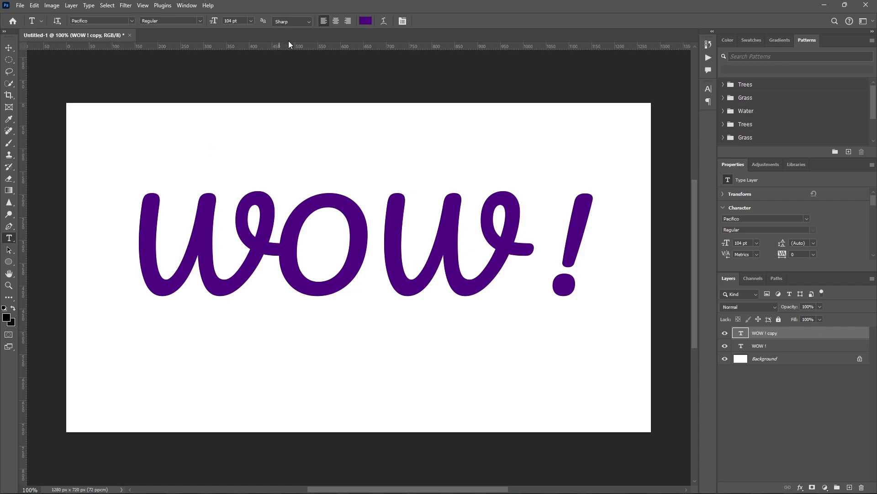
{"action": "left_click", "coordinate": [364, 23]}
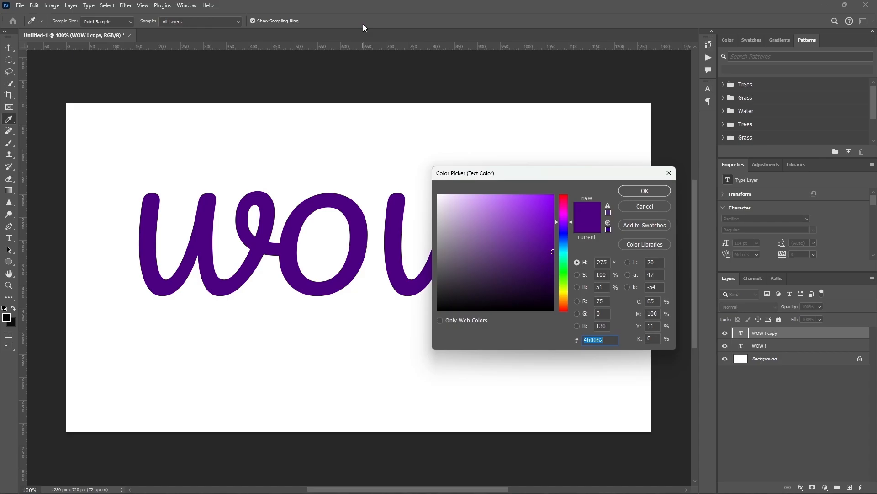
{"action": "key", "text": "ctrl+v"}
{"action": "left_click", "coordinate": [645, 191]}
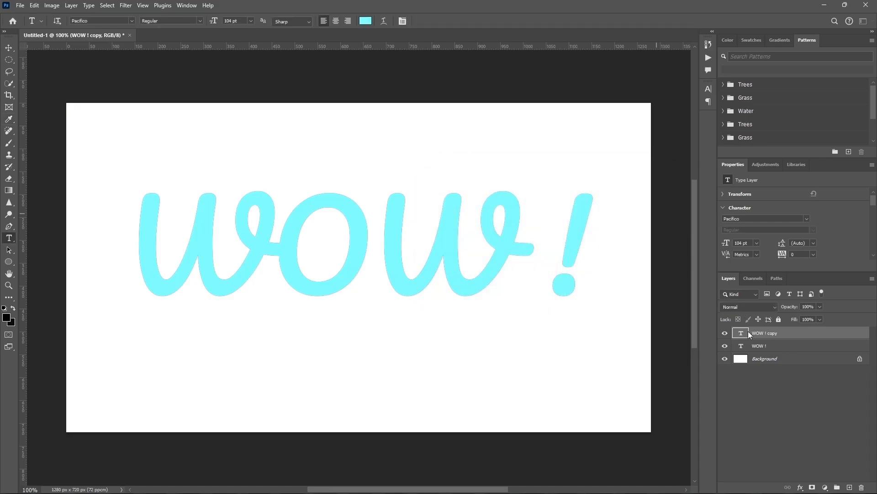
Nudge the cyan text copy a few pixels left and up to expose the purple text as an offset edge.
{"action": "left_click", "coordinate": [8, 48]}
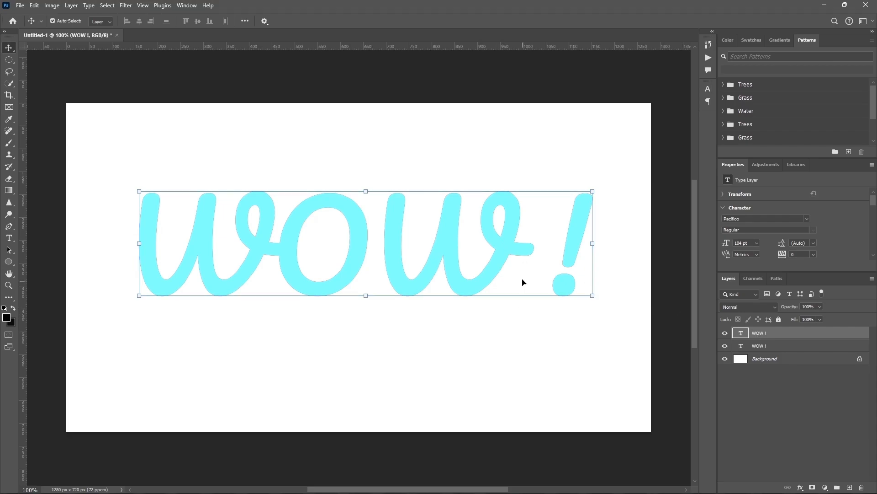
{"action": "key", "text": "Left"}
{"action": "key", "text": "Left"}
{"action": "key", "text": "Left"}
{"action": "key", "text": "Left"}
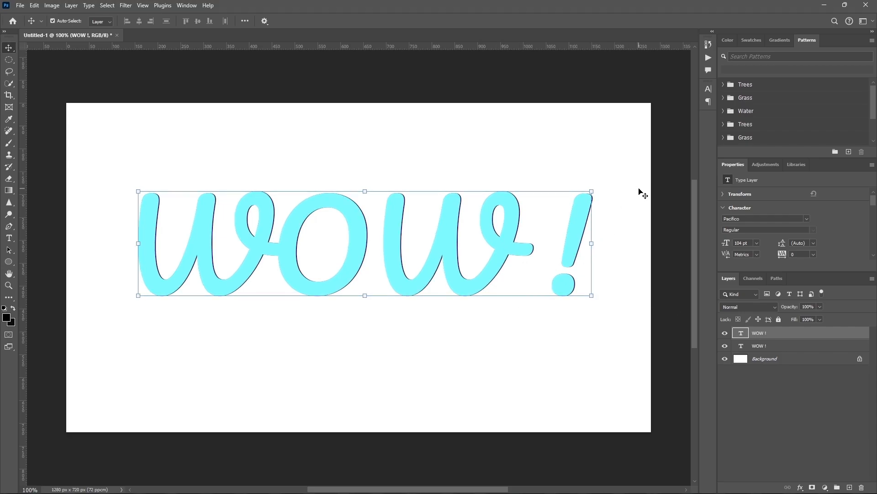
{"action": "key", "text": "Left"}
{"action": "key", "text": "Left"}
{"action": "key", "text": "Left"}
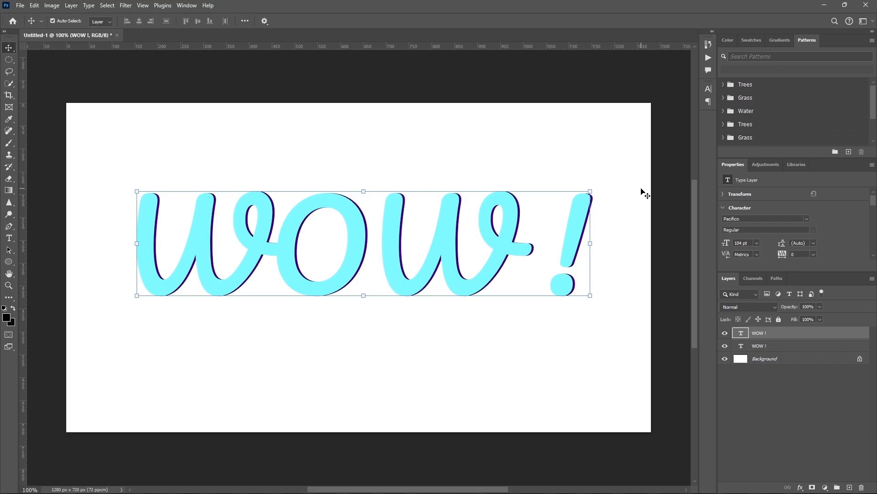
{"action": "key", "text": "Up"}
{"action": "key", "text": "Up"}
{"action": "key", "text": "Up"}
{"action": "key", "text": "Up"}
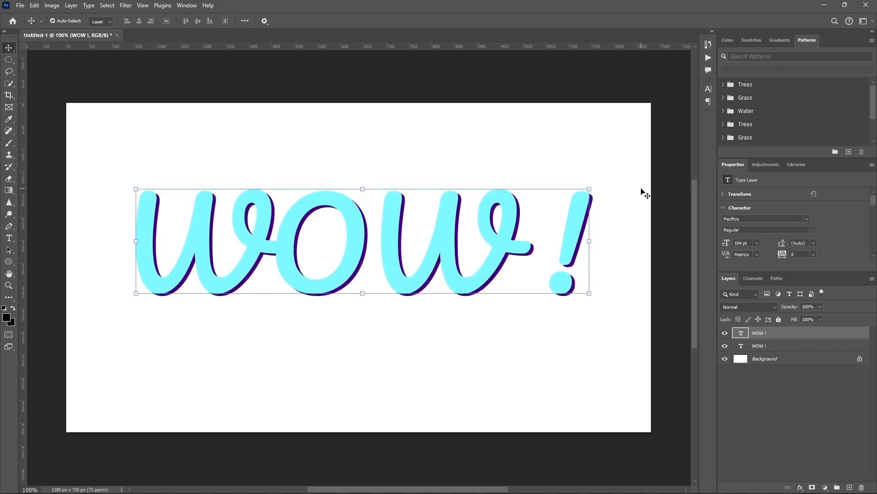
{"action": "key", "text": "Up"}
{"action": "key", "text": "Up"}
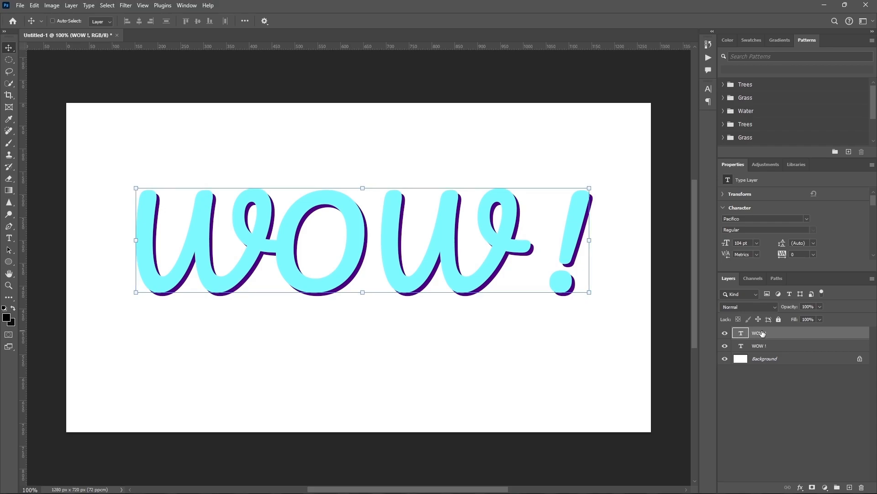
Duplicate the cyan "WOW !" text layer and set the copy's text colour to yellow #ffd700.
{"action": "key", "text": "ctrl+j"}
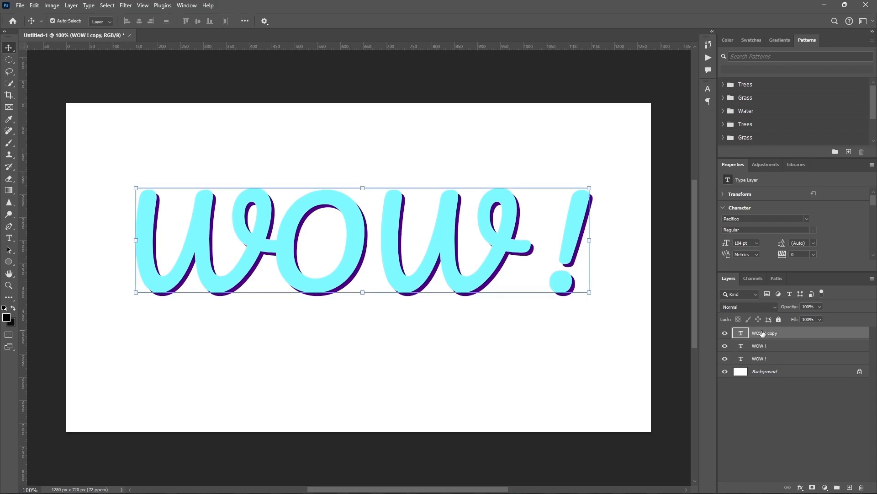
{"action": "left_click", "coordinate": [9, 238]}
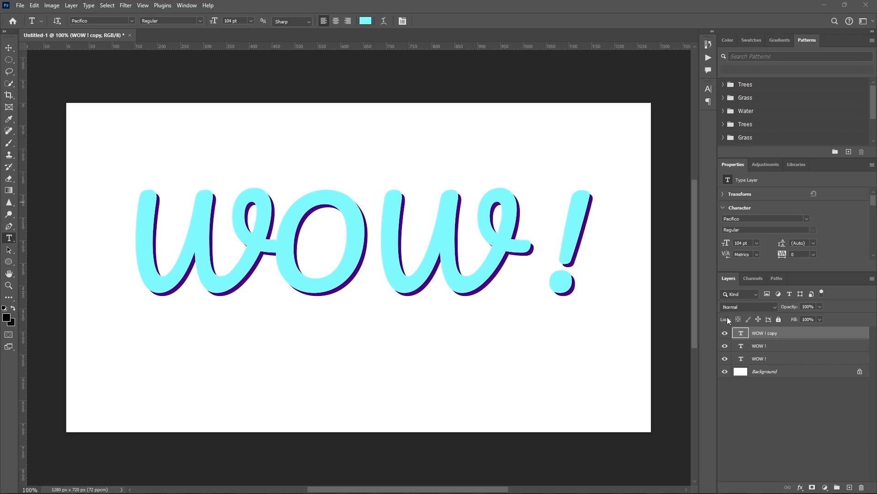
{"action": "left_click", "coordinate": [365, 23]}
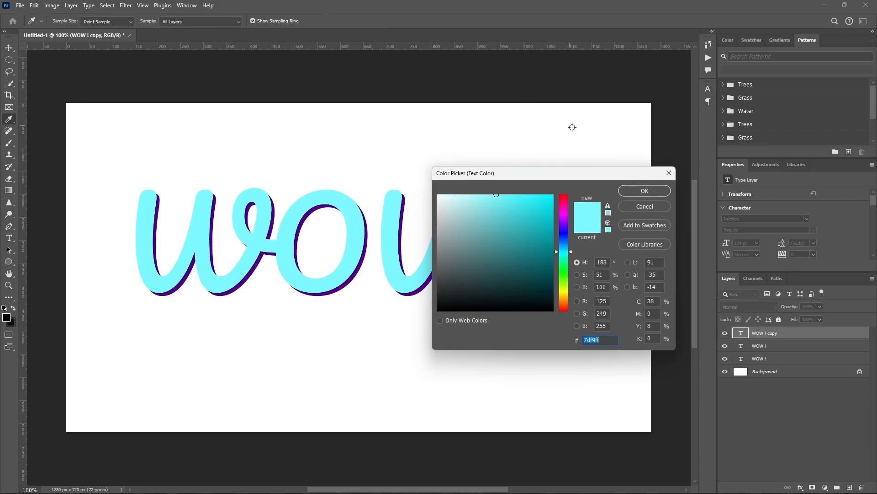
{"action": "left_click", "coordinate": [642, 190]}
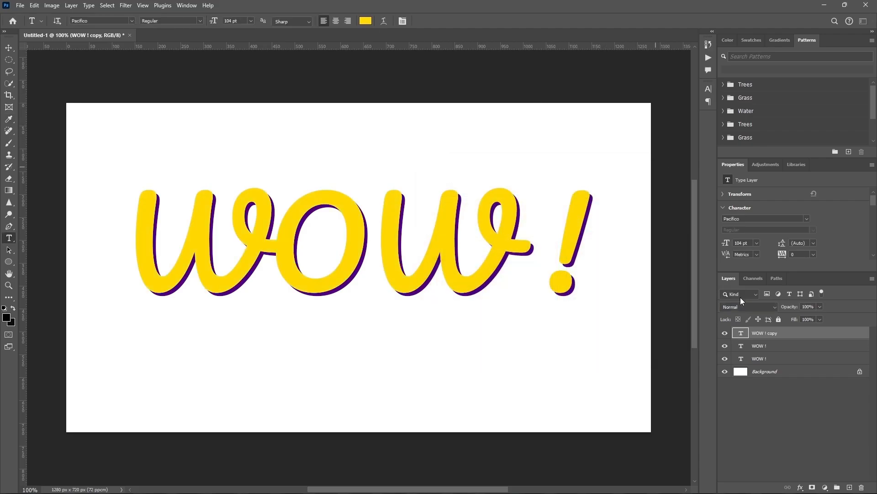
Nudge the yellow text copy a few pixels left and up so a cyan edge shows beneath it.
{"action": "left_click", "coordinate": [9, 48]}
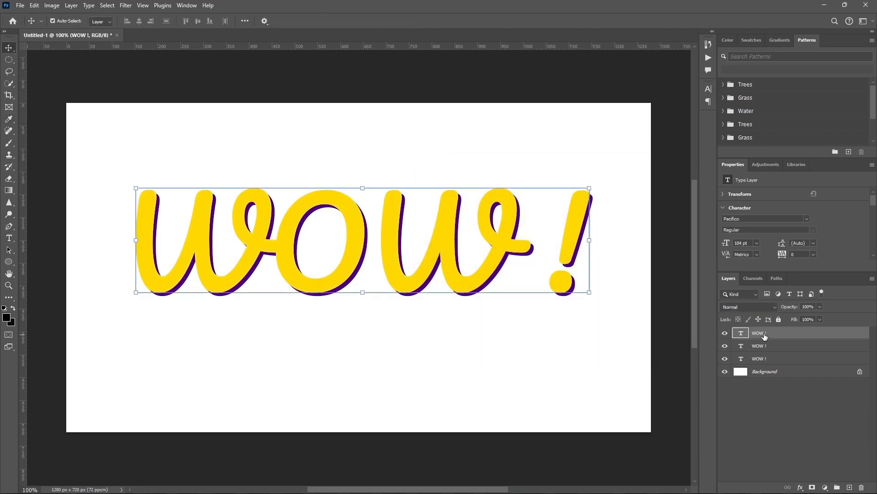
{"action": "key", "text": "Left"}
{"action": "key", "text": "Left"}
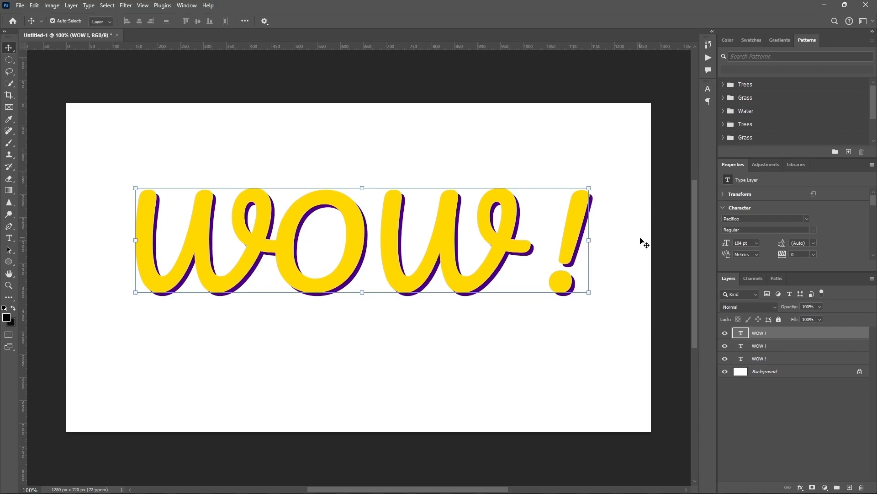
{"action": "key", "text": "Left"}
{"action": "key", "text": "Left"}
{"action": "key", "text": "Left"}
{"action": "key", "text": "Left"}
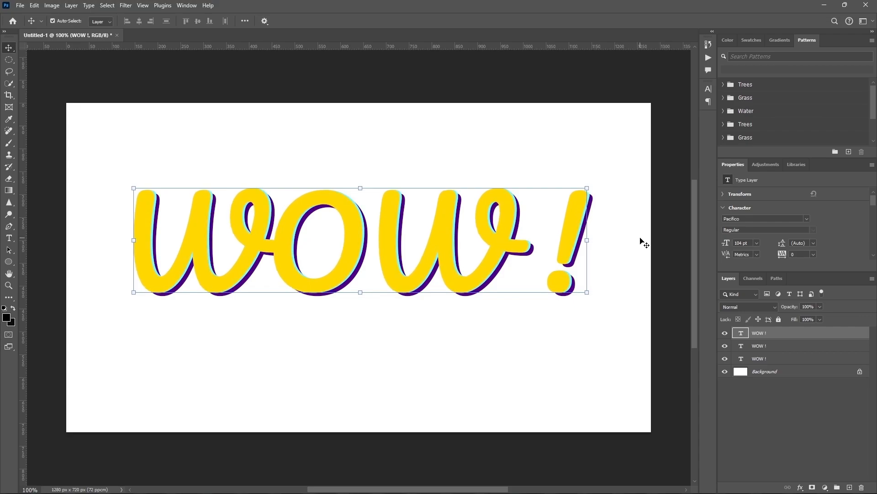
{"action": "key", "text": "Left"}
{"action": "key", "text": "Up"}
{"action": "key", "text": "Up"}
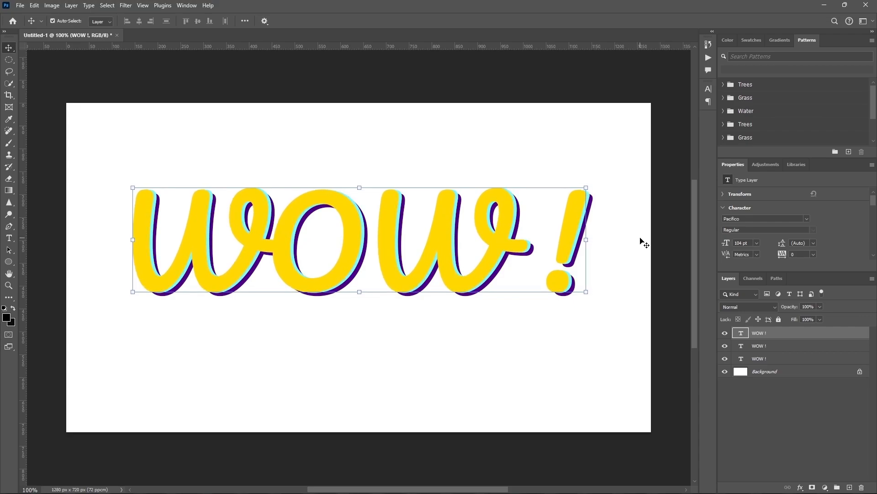
{"action": "key", "text": "Up"}
{"action": "key", "text": "Up"}
{"action": "key", "text": "Up"}
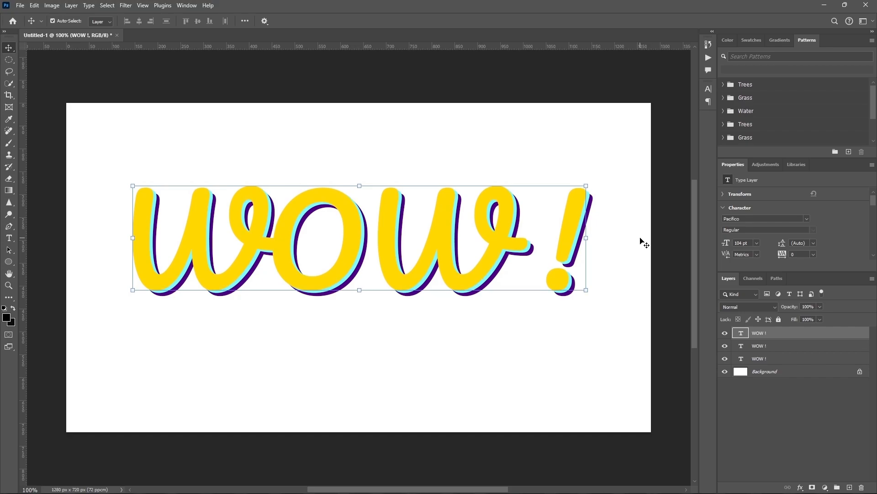
{"action": "key", "text": "Up"}
{"action": "key", "text": "Up"}
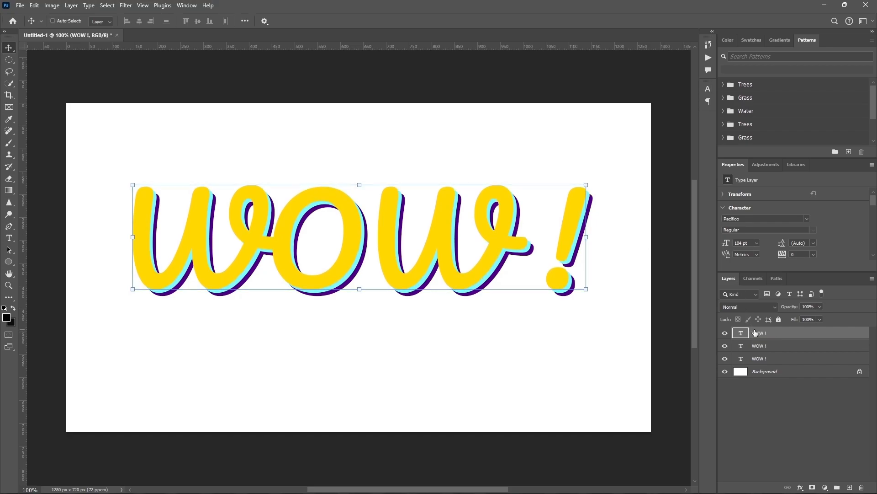
Duplicate the yellow "WOW !" text layer and set the copy's text colour to pink #ff007f.
{"action": "key", "text": "ctrl+j"}
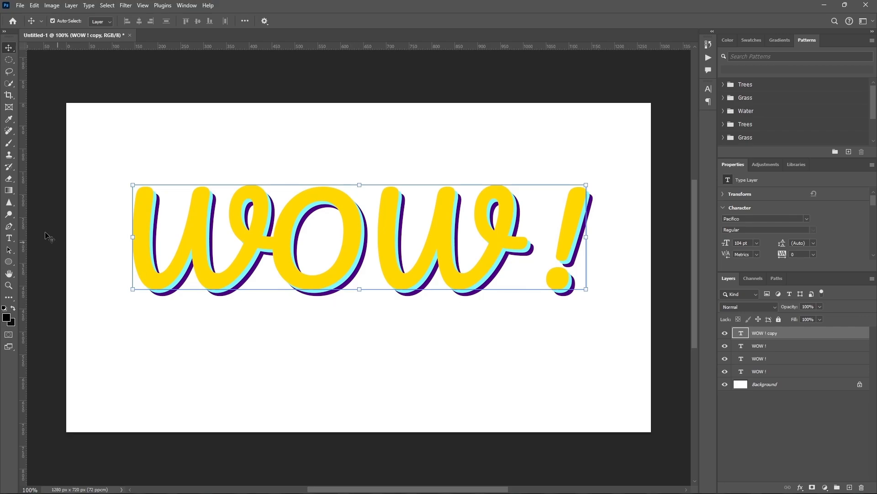
{"action": "left_click", "coordinate": [9, 237]}
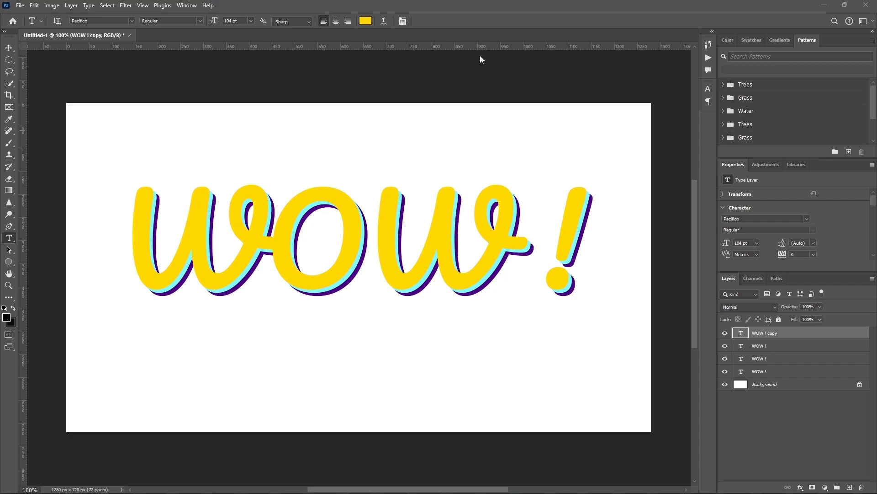
{"action": "left_click", "coordinate": [366, 21]}
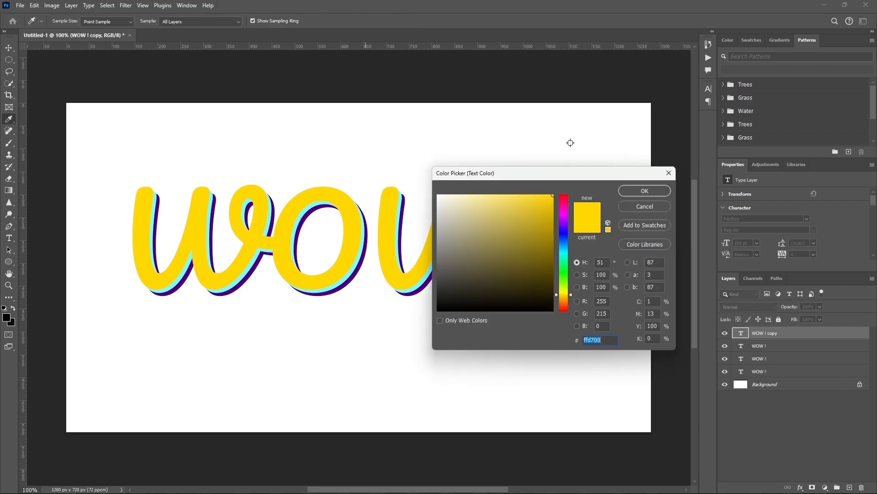
{"action": "type", "text": "ff0080"}
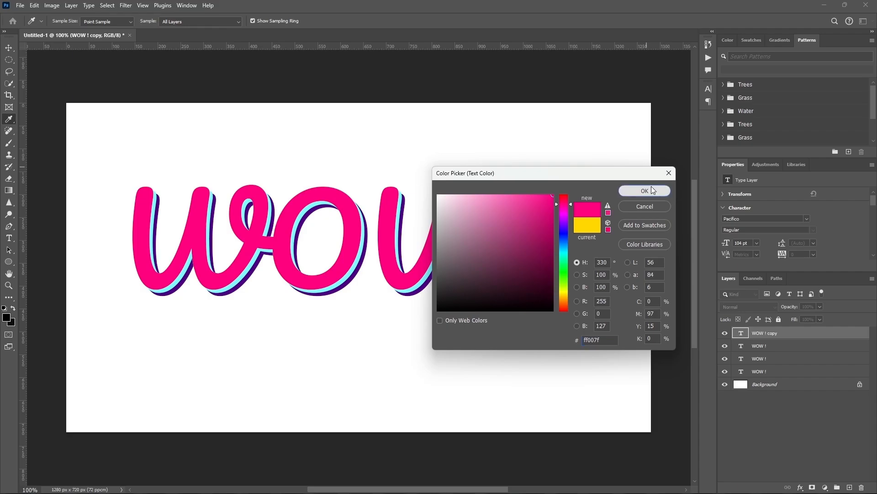
{"action": "left_click", "coordinate": [651, 186]}
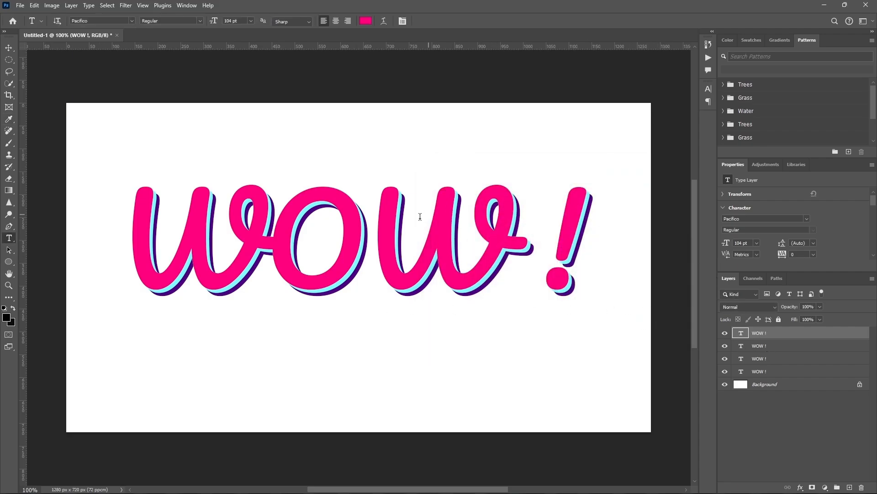
Nudge the pink text copy about 7 pixels left and up so a yellow edge shows beneath it.
{"action": "left_click", "coordinate": [8, 48]}
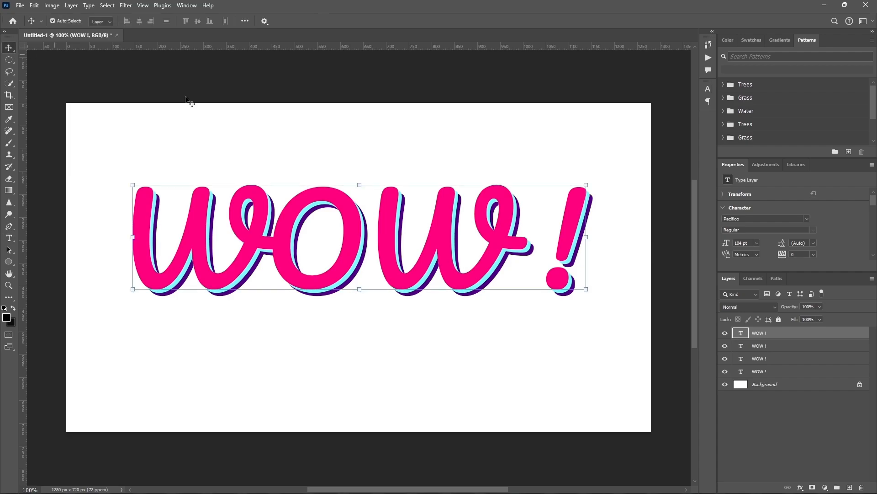
{"action": "key", "text": "Left"}
{"action": "key", "text": "Left"}
{"action": "key", "text": "Left"}
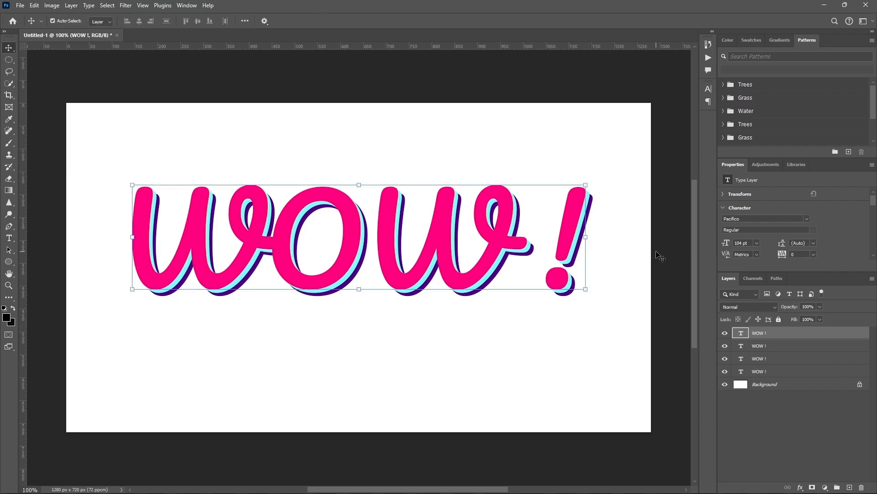
{"action": "key", "text": "Left"}
{"action": "key", "text": "Left"}
{"action": "key", "text": "Left"}
{"action": "key", "text": "Left"}
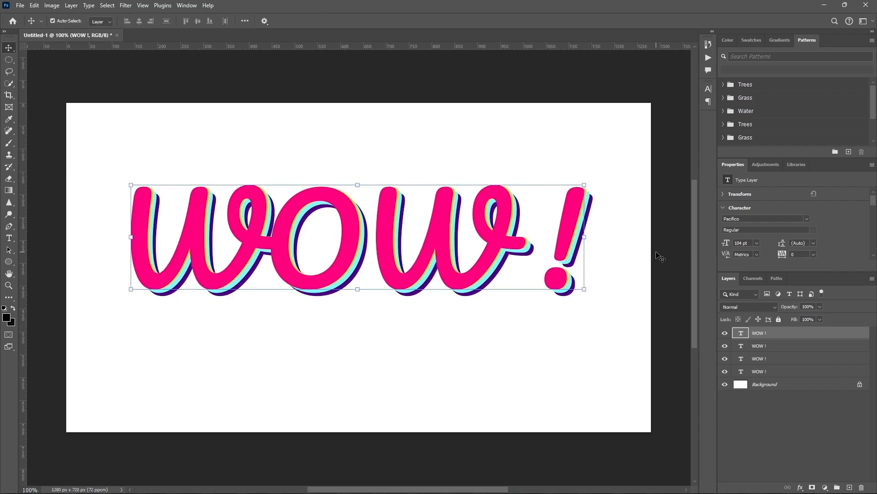
{"action": "key", "text": "Up"}
{"action": "key", "text": "Up"}
{"action": "key", "text": "Up"}
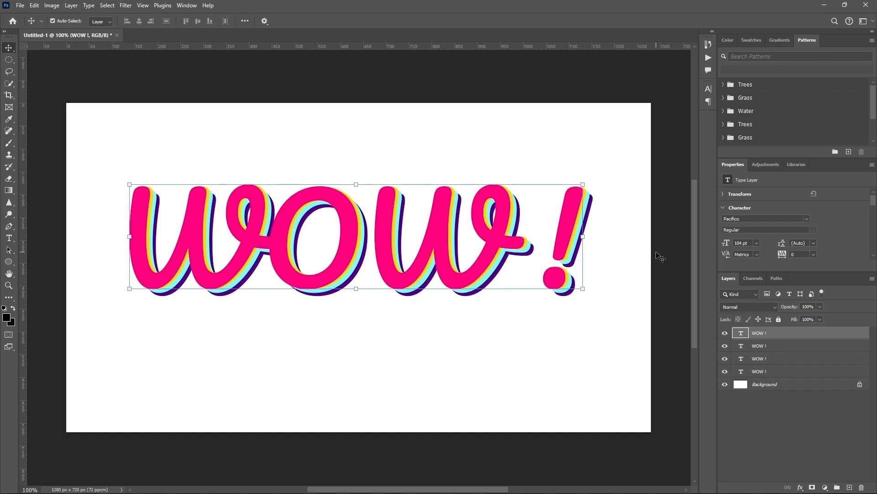
{"action": "key", "text": "Up"}
{"action": "key", "text": "Up"}
{"action": "key", "text": "Up"}
{"action": "key", "text": "Up"}
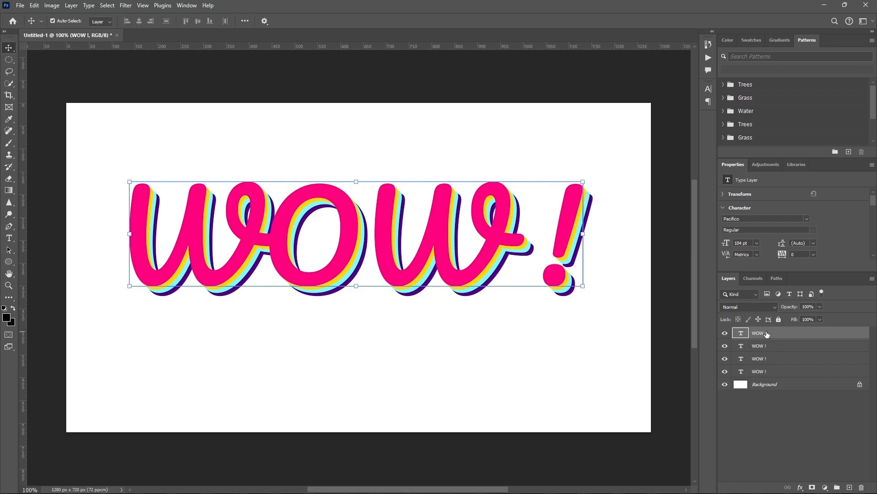
Duplicate the pink "WOW !" text layer and set the copy's text colour to near-black #1a1a1a.
{"action": "key", "text": "ctrl+j"}
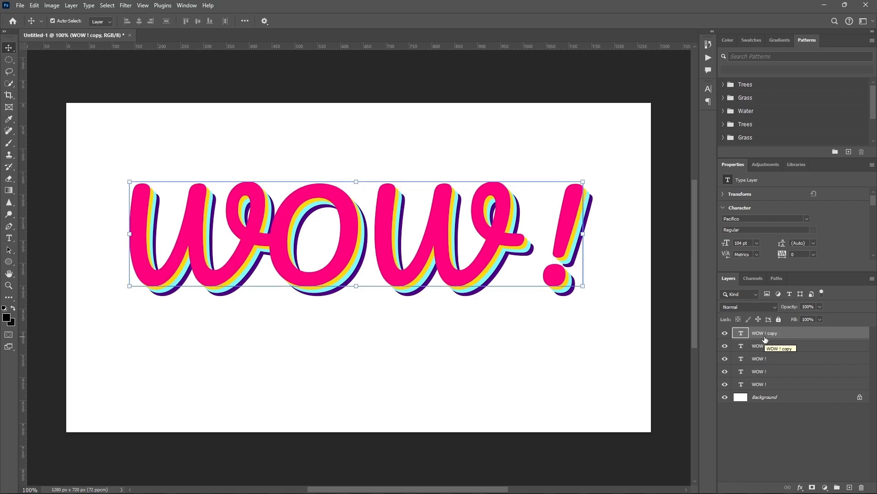
{"action": "left_click", "coordinate": [9, 238]}
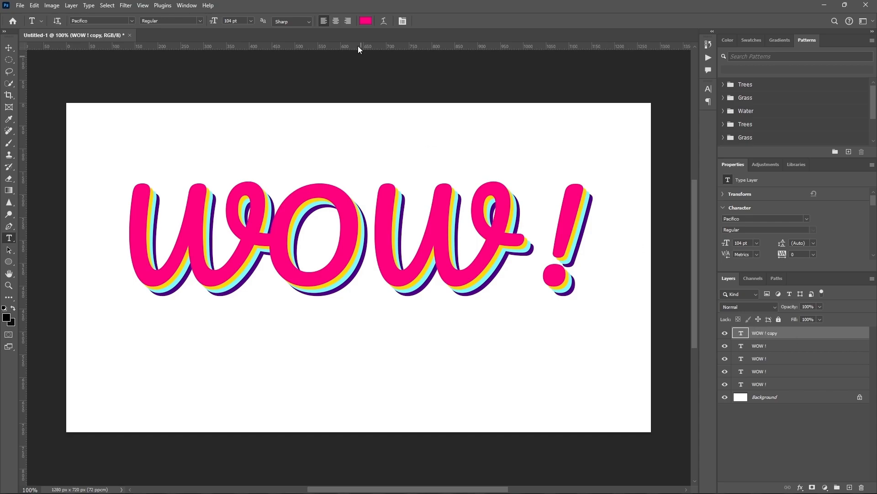
{"action": "left_click", "coordinate": [368, 21]}
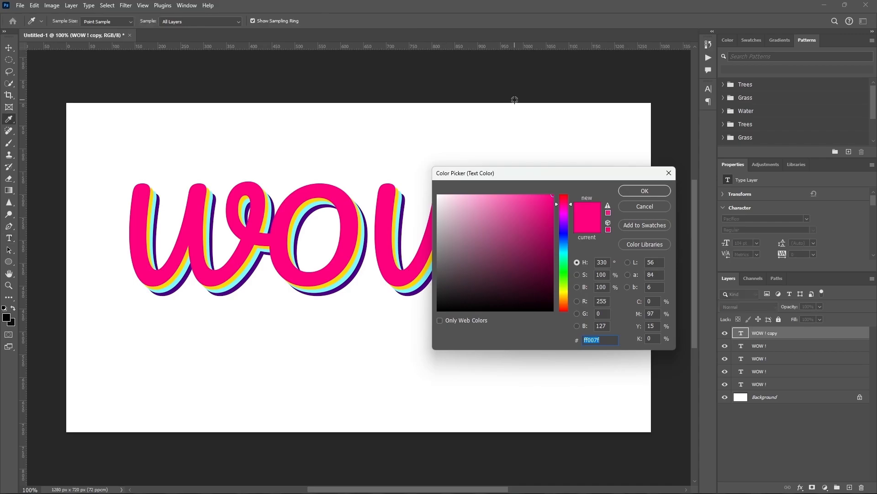
{"action": "type", "text": "1a1a1a"}
{"action": "left_click", "coordinate": [645, 191]}
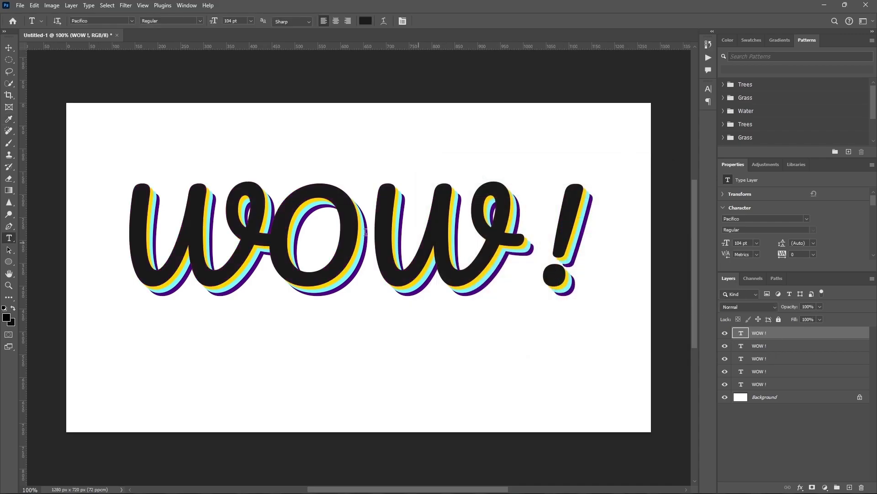
Nudge the near-black text copy about 7 pixels left and up so a pink edge shows beneath it.
{"action": "left_click", "coordinate": [8, 46]}
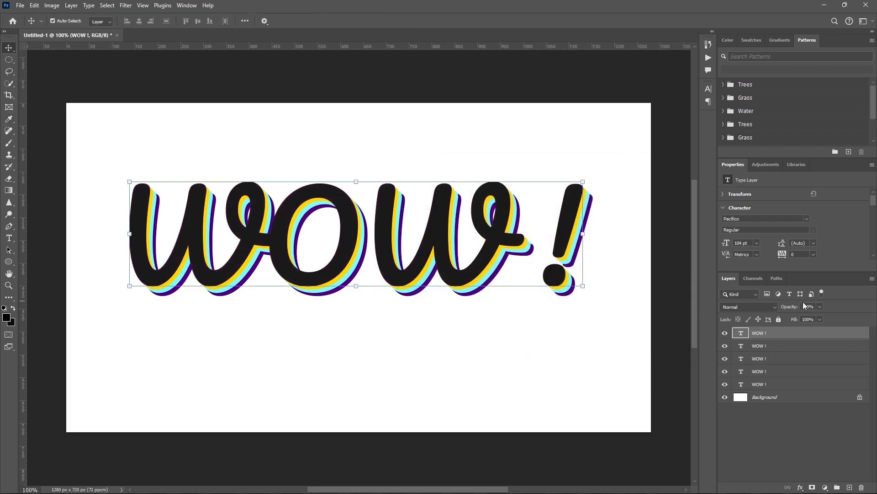
{"action": "key", "text": "Left"}
{"action": "key", "text": "Left"}
{"action": "key", "text": "Left"}
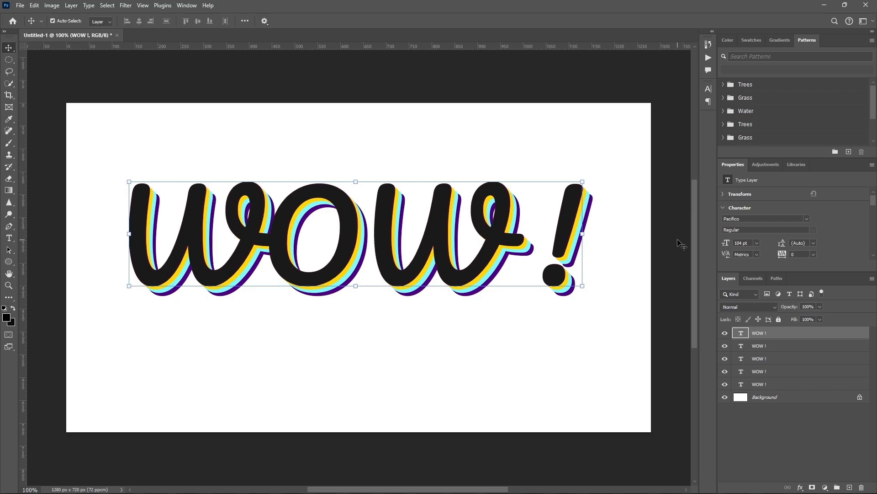
{"action": "key", "text": "Left"}
{"action": "key", "text": "Left"}
{"action": "key", "text": "Left"}
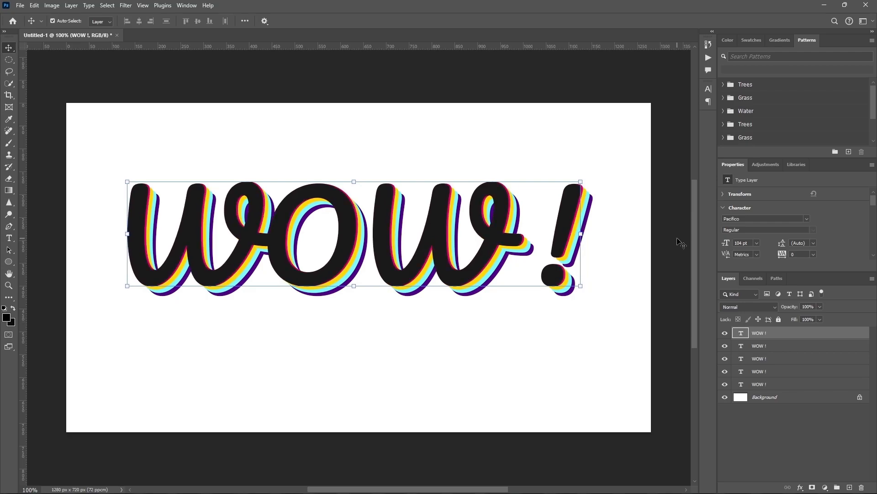
{"action": "key", "text": "Left"}
{"action": "key", "text": "Up"}
{"action": "key", "text": "Up"}
{"action": "key", "text": "Up"}
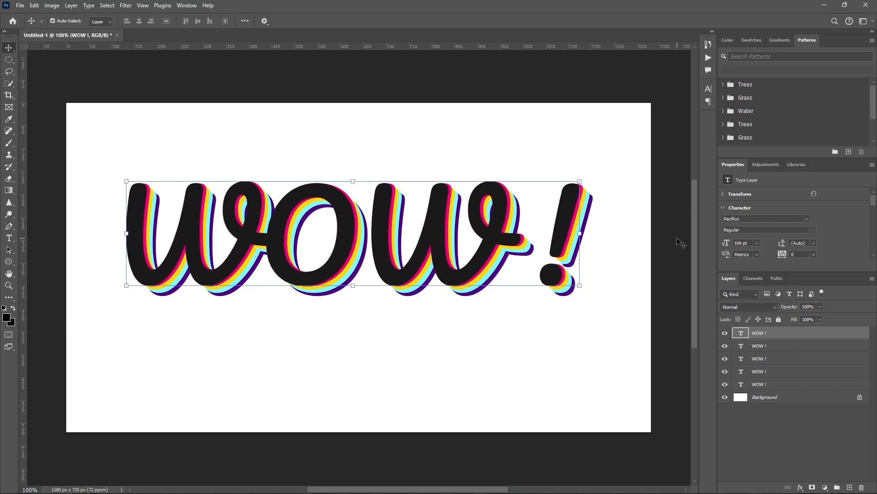
{"action": "key", "text": "Up"}
{"action": "key", "text": "Up"}
{"action": "key", "text": "Up"}
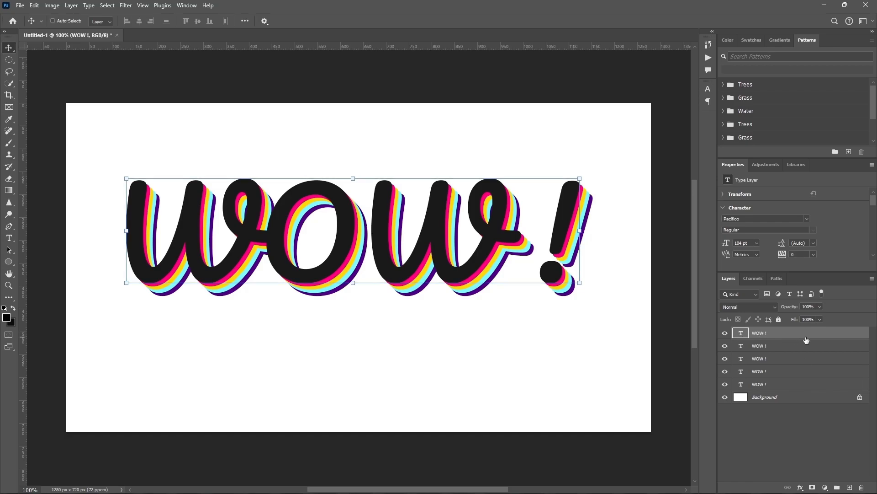
Duplicate the near-black "WOW !" text layer and set the copy's text colour to the same dark purple as the bottom text layer.
{"action": "key", "text": "ctrl+j"}
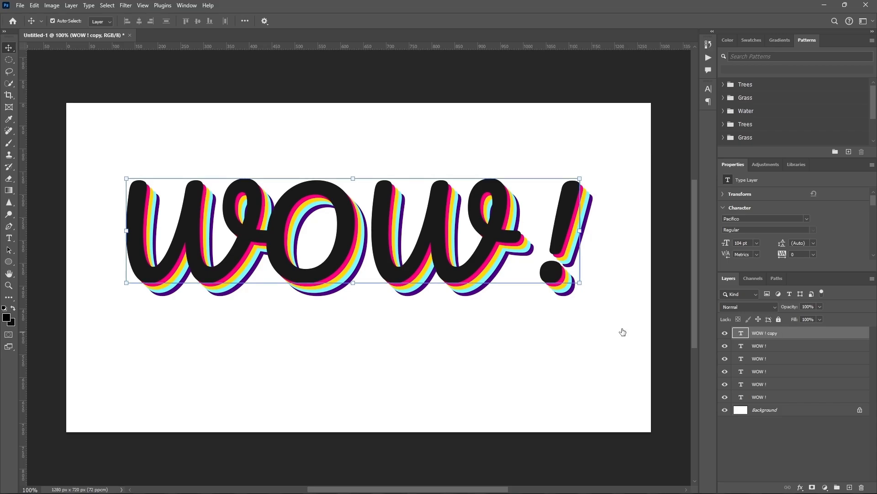
{"action": "left_click", "coordinate": [9, 238]}
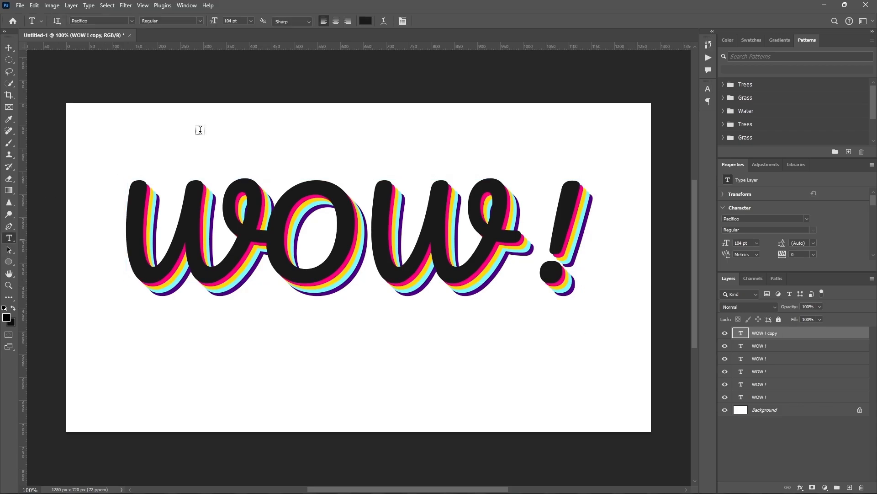
{"action": "left_click", "coordinate": [364, 21]}
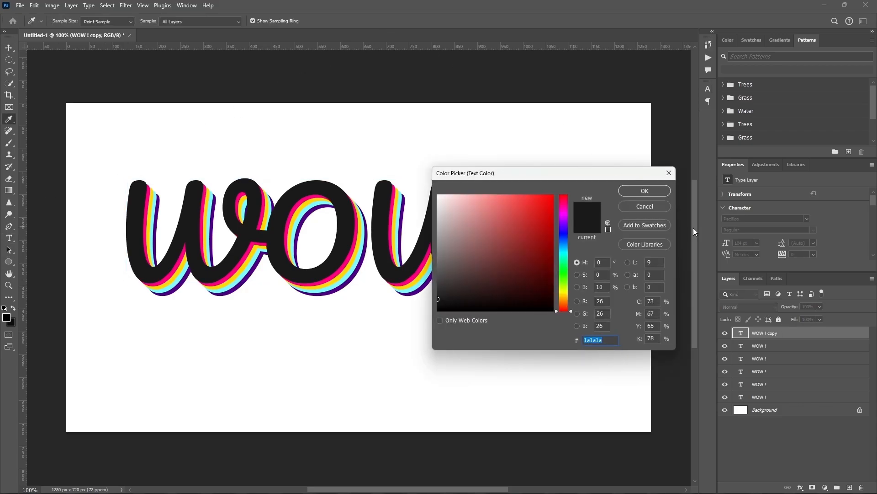
{"action": "key", "text": "ctrl+v"}
{"action": "left_click", "coordinate": [645, 191]}
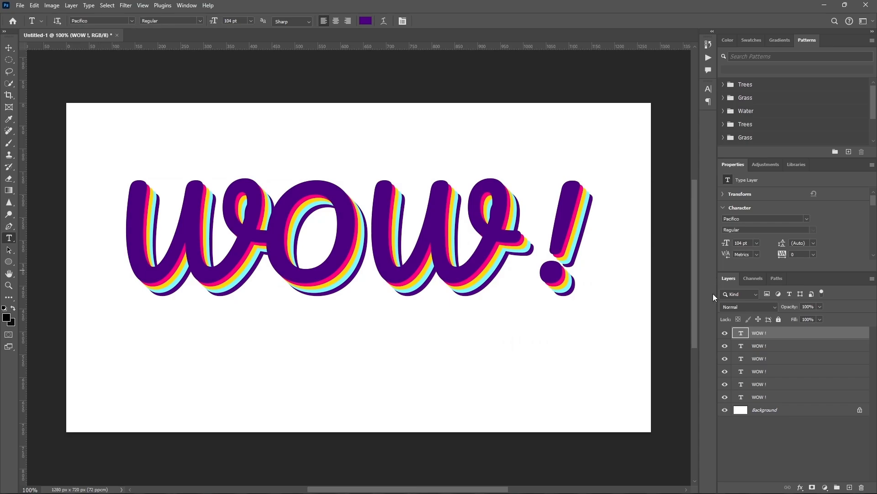
Nudge the top purple text copy about 7 pixels left and up so a near-black edge shows beneath it.
{"action": "left_click", "coordinate": [11, 48]}
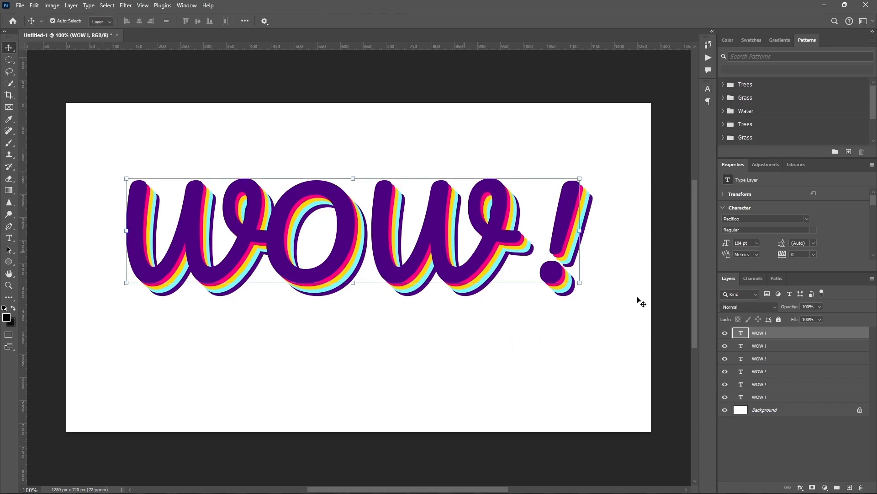
{"action": "key", "text": "Left"}
{"action": "key", "text": "Left"}
{"action": "key", "text": "Left"}
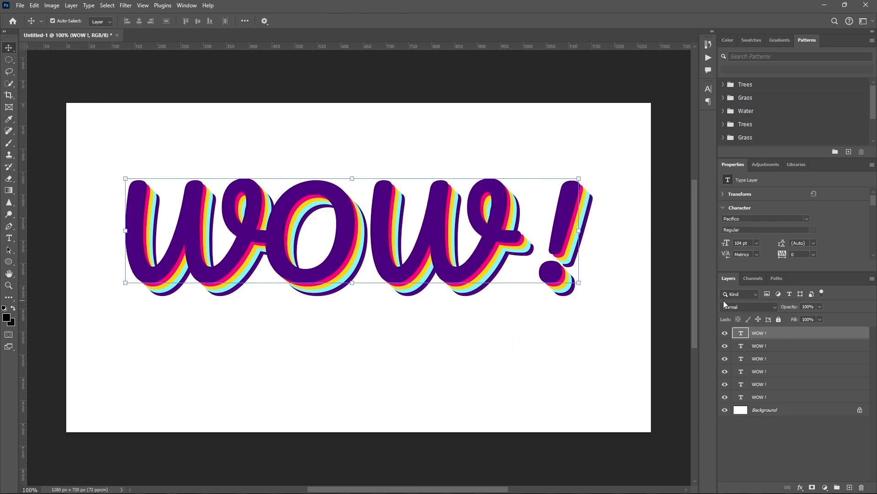
{"action": "key", "text": "Left"}
{"action": "key", "text": "Left"}
{"action": "key", "text": "Left"}
{"action": "key", "text": "Left"}
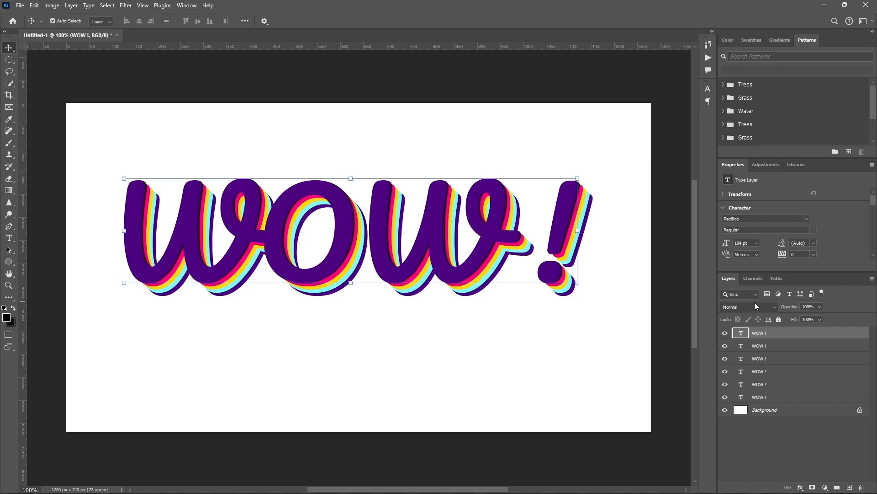
{"action": "key", "text": "Up"}
{"action": "key", "text": "Up"}
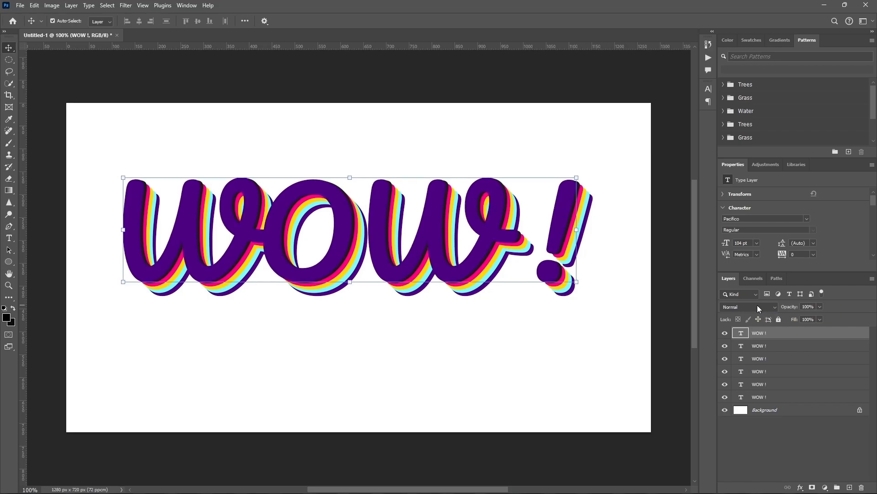
{"action": "key", "text": "Up"}
{"action": "key", "text": "Up"}
{"action": "key", "text": "Up"}
{"action": "key", "text": "Up"}
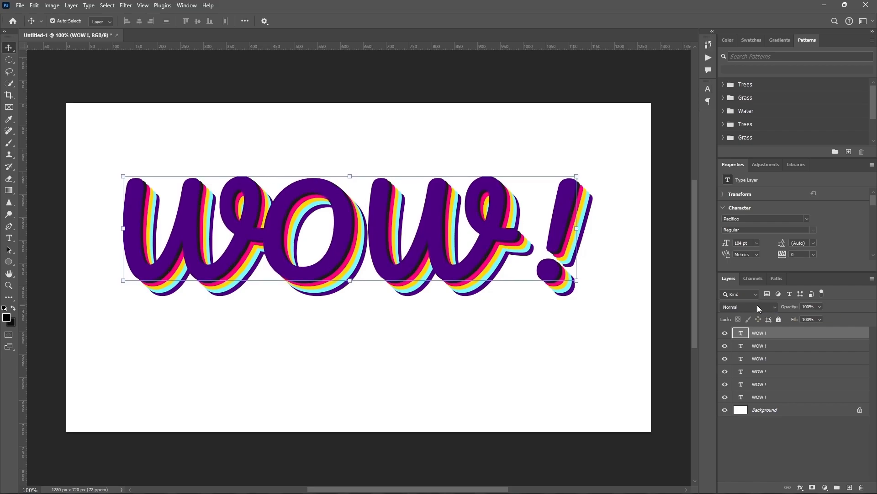
{"action": "key", "text": "Up"}
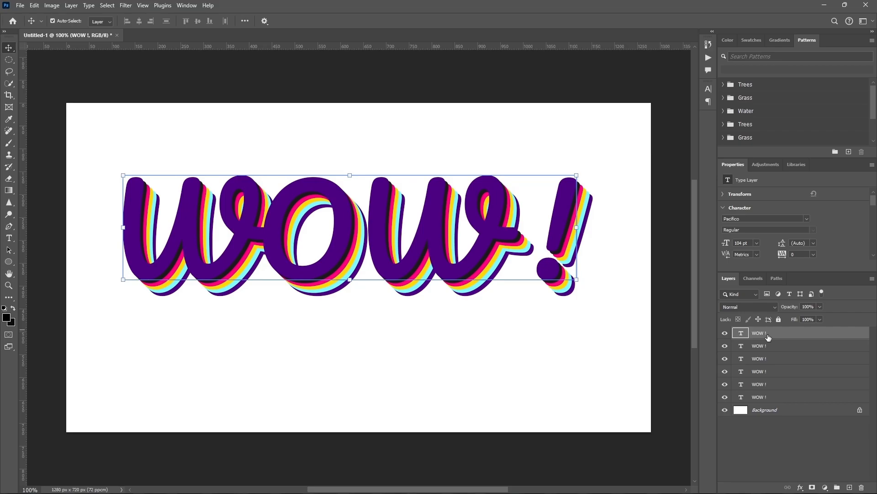
Duplicate the top purple "WOW !" text layer and set the copy's text colour to cyan #7df9ff.
{"action": "key", "text": "ctrl+j"}
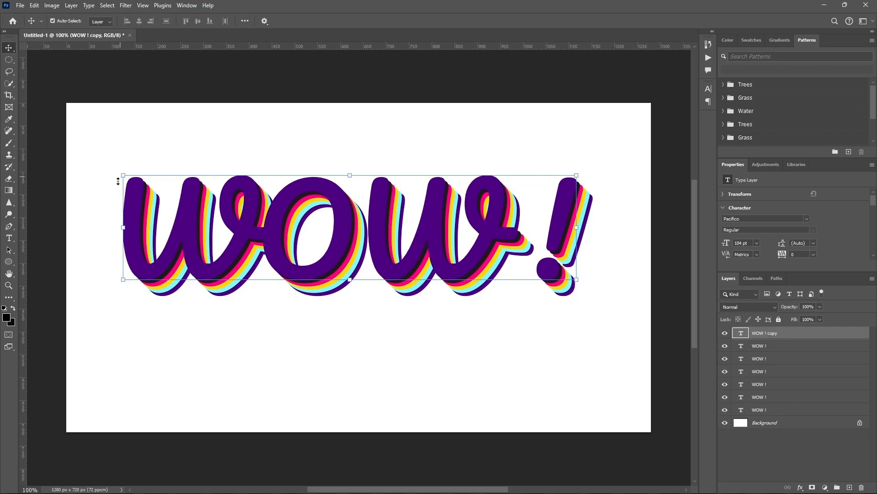
{"action": "left_click", "coordinate": [8, 238]}
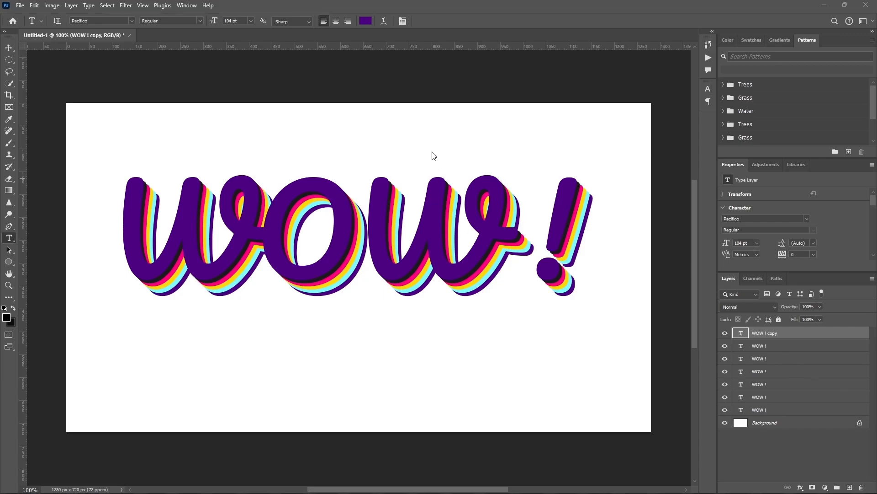
{"action": "left_click", "coordinate": [365, 21]}
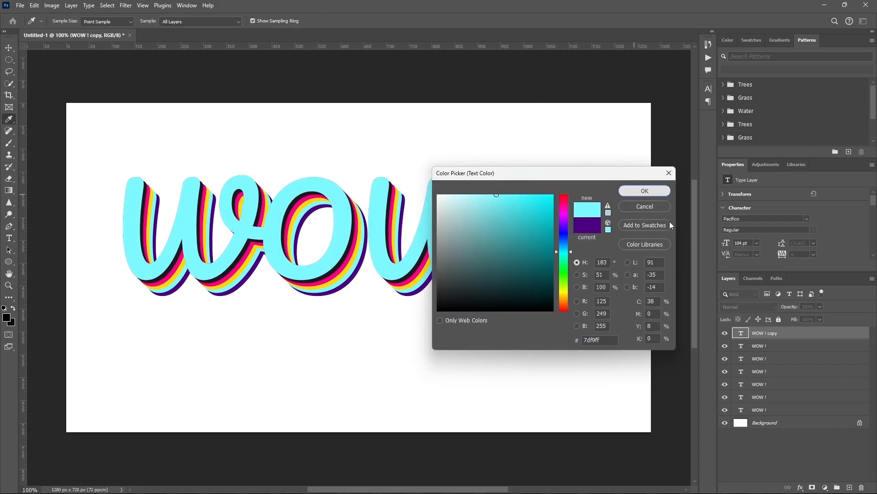
{"action": "key", "text": "Return"}
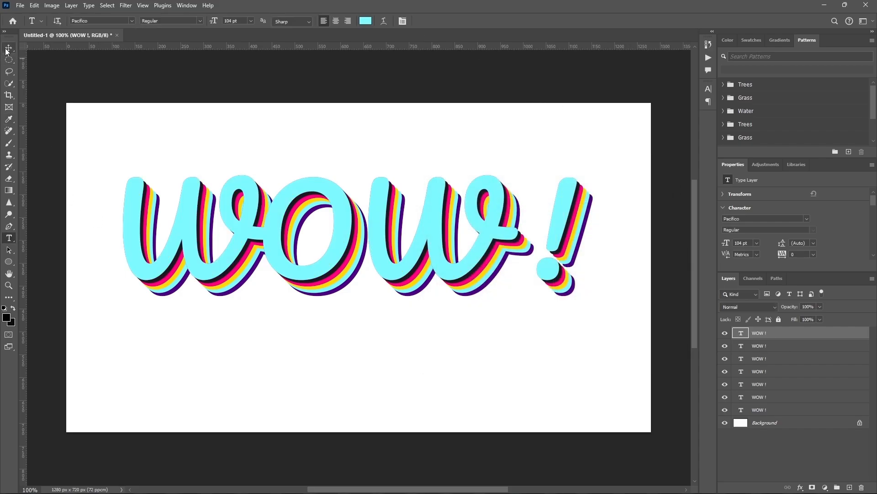
Nudge the top cyan text copy about 7 pixels left and up so a purple edge shows beneath it.
{"action": "left_click", "coordinate": [8, 48]}
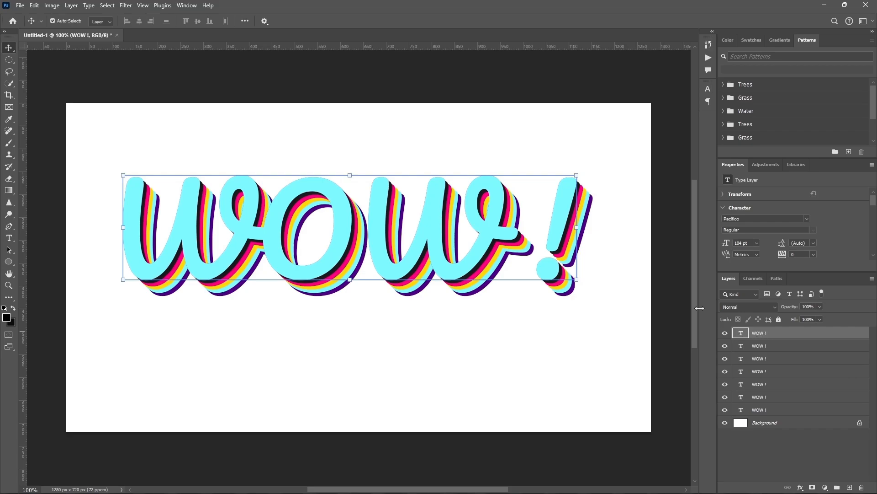
{"action": "key", "text": "Left"}
{"action": "key", "text": "Left"}
{"action": "key", "text": "Left"}
{"action": "key", "text": "Left"}
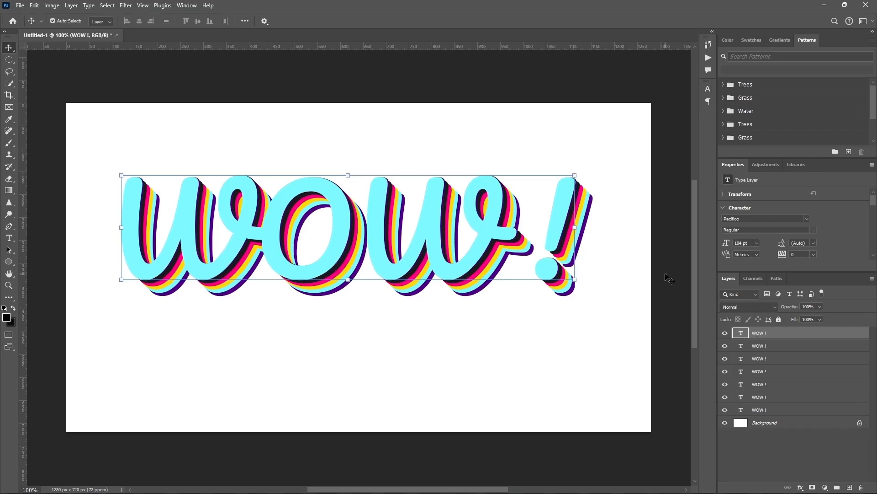
{"action": "key", "text": "Left"}
{"action": "key", "text": "Left"}
{"action": "key", "text": "Left"}
{"action": "key", "text": "Left"}
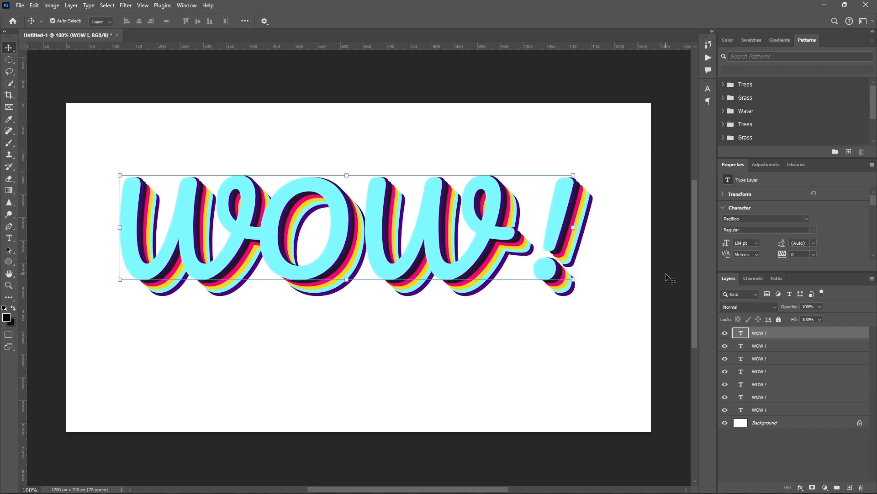
{"action": "key", "text": "Up"}
{"action": "key", "text": "Up"}
{"action": "key", "text": "Up"}
{"action": "key", "text": "Up"}
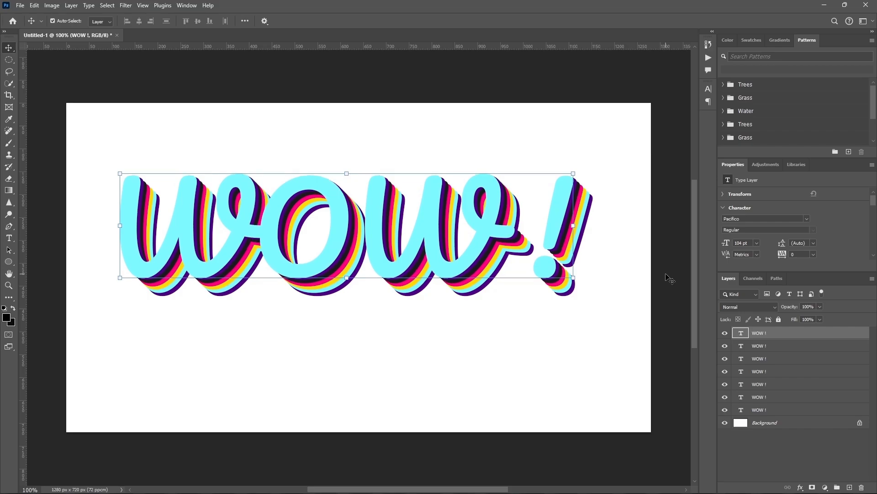
{"action": "key", "text": "Up"}
{"action": "key", "text": "Up"}
{"action": "key", "text": "Up"}
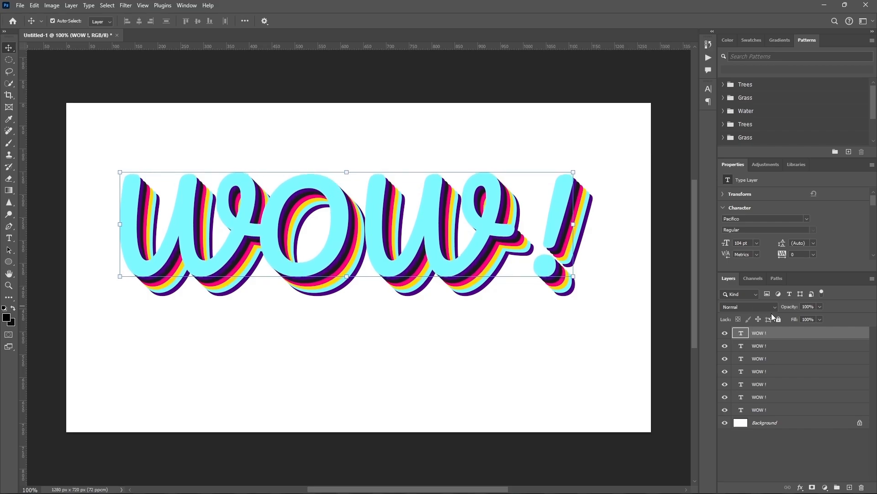
Duplicate the top cyan "WOW !" text layer and set the copy's text colour to yellow #ffd700.
{"action": "key", "text": "ctrl+j"}
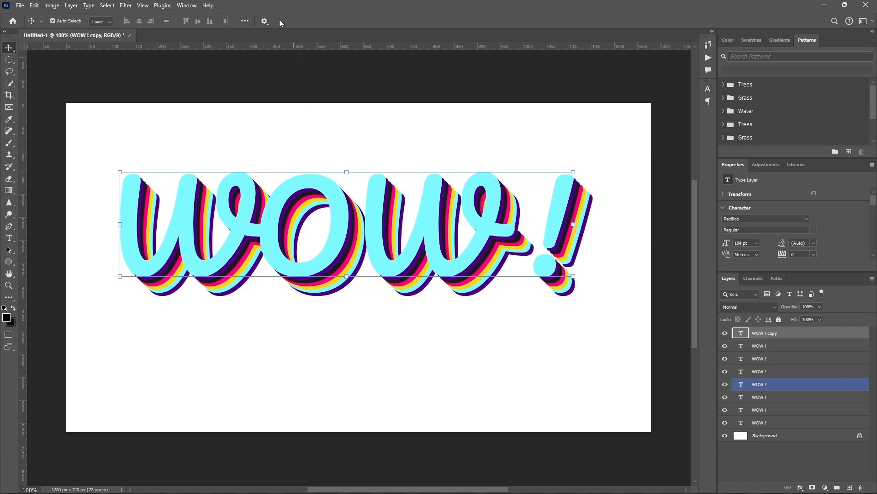
{"action": "left_click", "coordinate": [9, 238]}
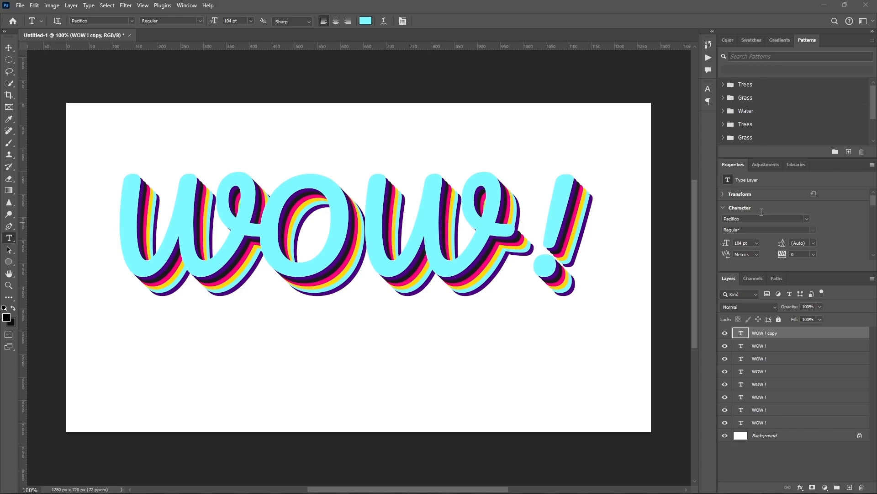
{"action": "left_click", "coordinate": [365, 21]}
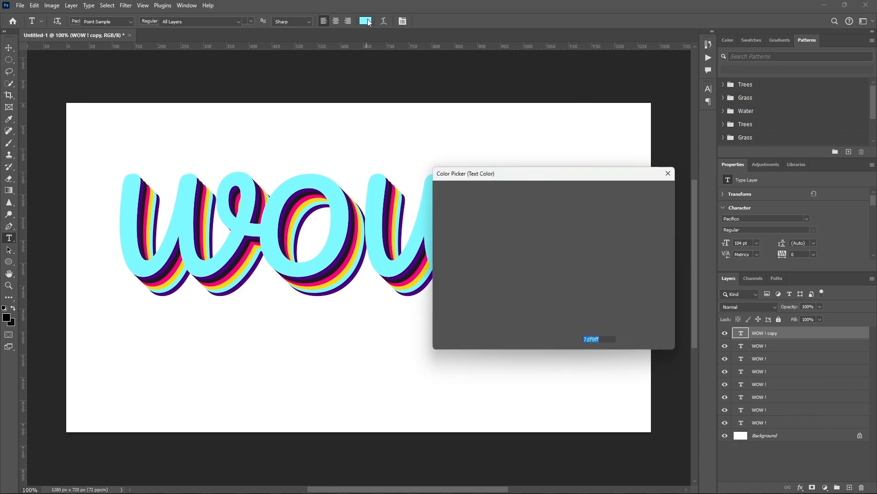
{"action": "type", "text": "ffd700"}
{"action": "left_click", "coordinate": [662, 194]}
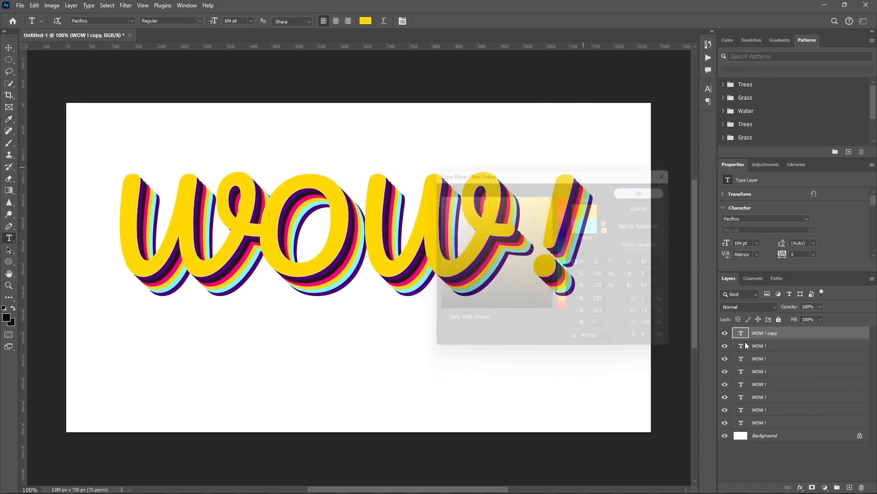
Nudge the top yellow text copy about 7 pixels left and up so a cyan edge shows beneath it.
{"action": "left_click", "coordinate": [8, 48]}
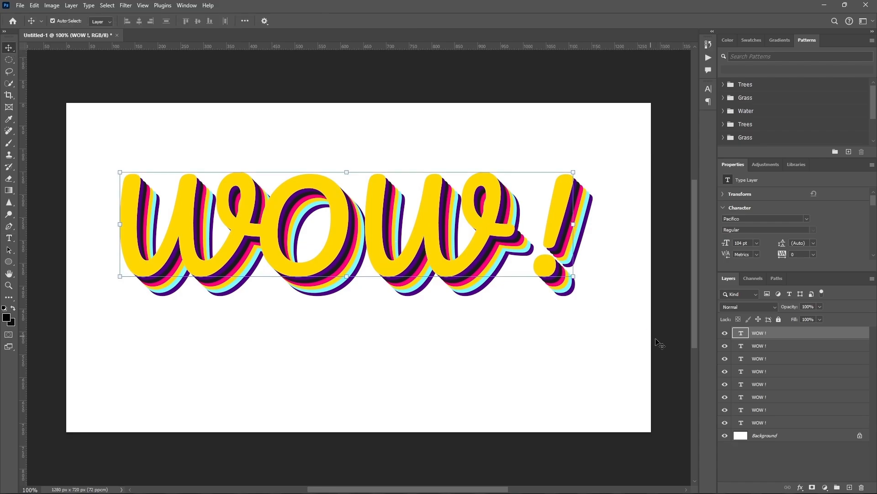
{"action": "key", "text": "Left"}
{"action": "key", "text": "Left"}
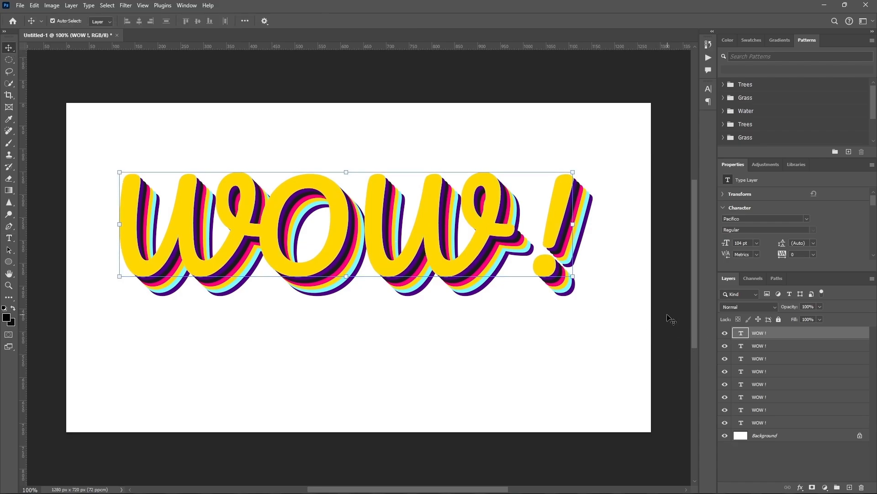
{"action": "key", "text": "Left"}
{"action": "key", "text": "Left"}
{"action": "key", "text": "Left"}
{"action": "key", "text": "Left"}
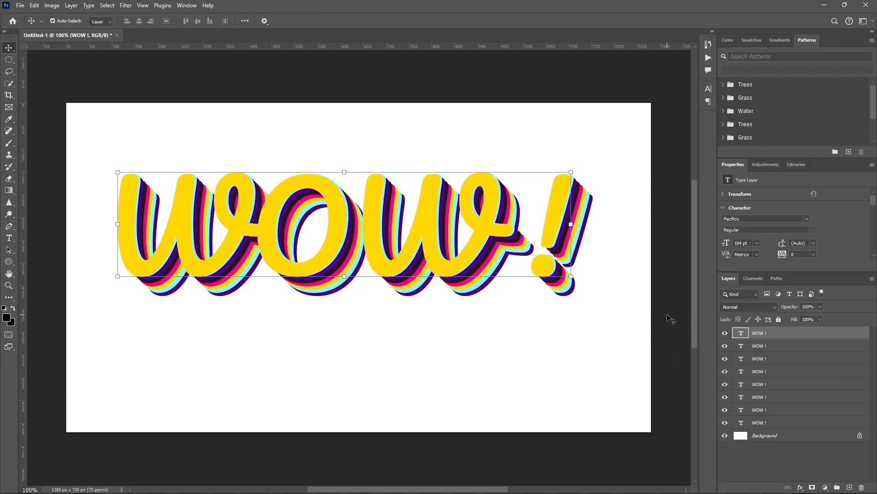
{"action": "key", "text": "Left"}
{"action": "key", "text": "Up"}
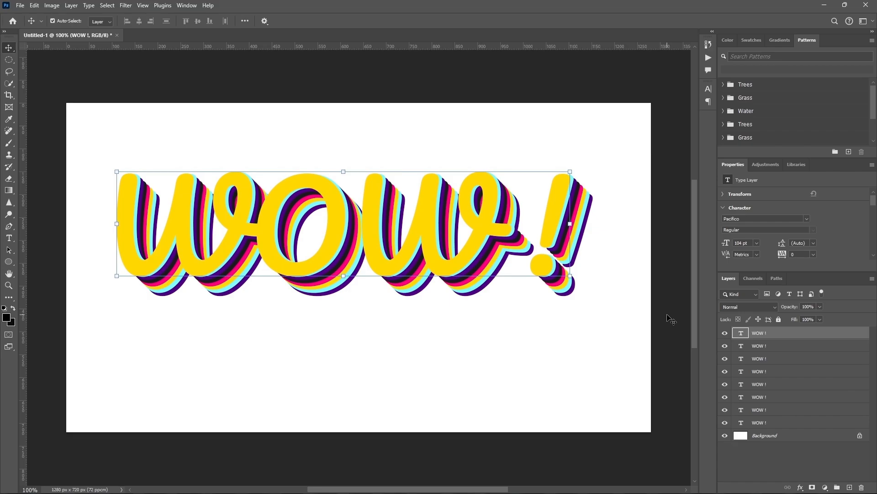
{"action": "key", "text": "Up"}
{"action": "key", "text": "Up"}
{"action": "key", "text": "Up"}
{"action": "key", "text": "Up"}
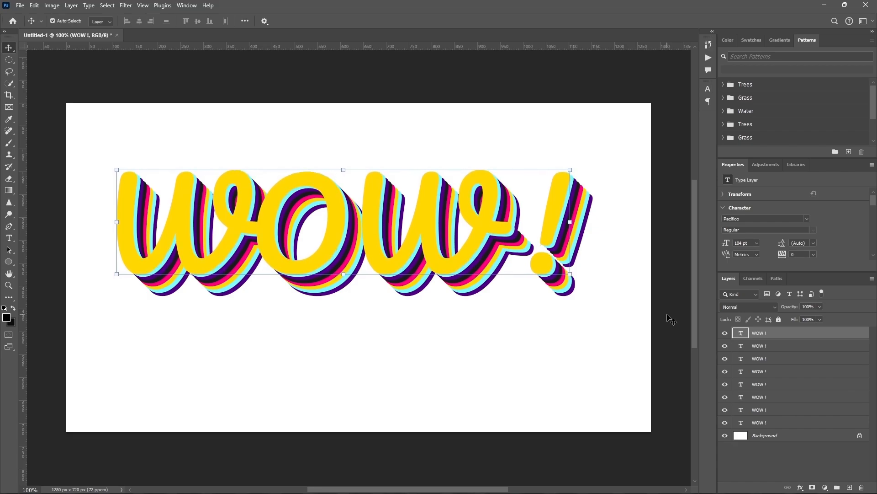
{"action": "key", "text": "Up"}
{"action": "key", "text": "Up"}
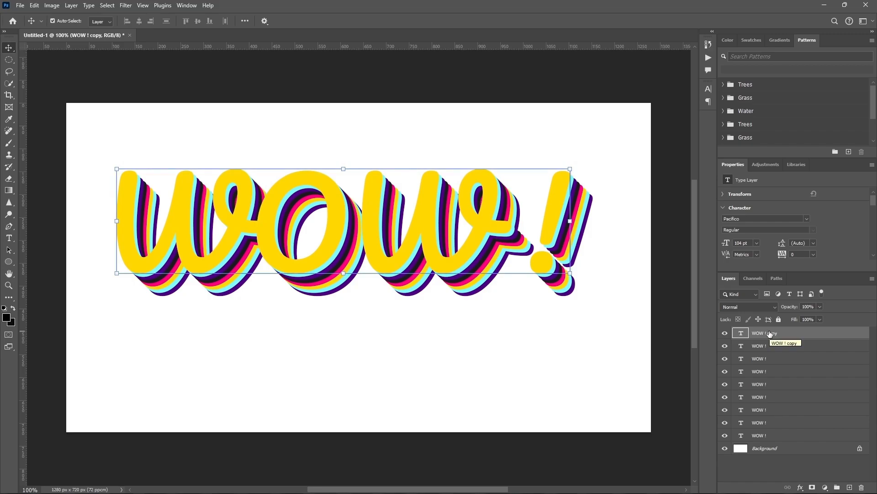
Duplicate the top yellow "WOW !" text layer and set the copy's text colour to pink #ff007f.
{"action": "key", "text": "ctrl+j"}
{"action": "left_click", "coordinate": [9, 238]}
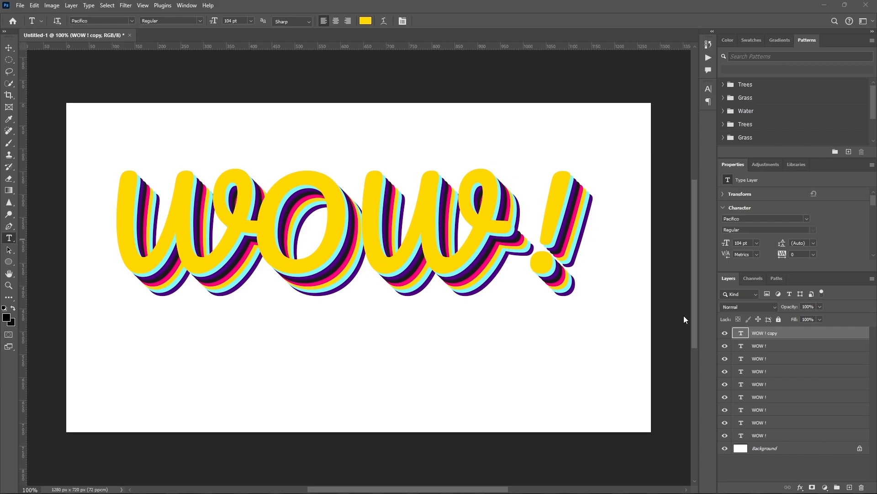
{"action": "left_click", "coordinate": [365, 21]}
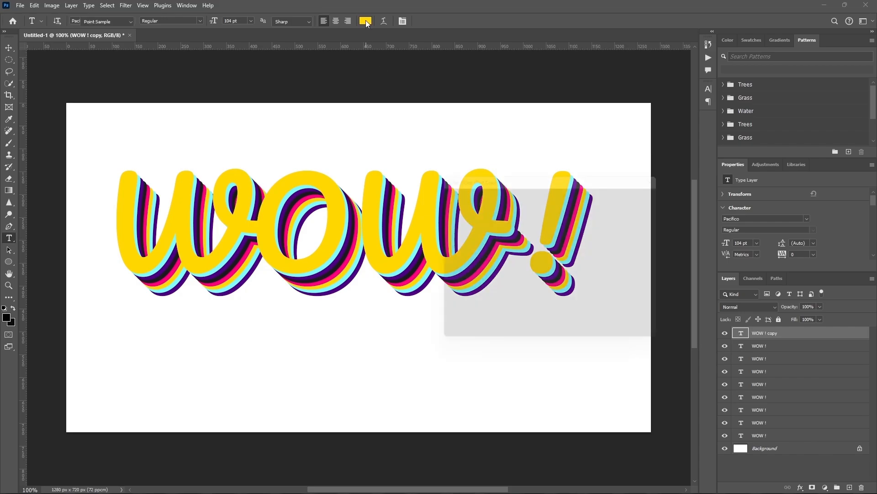
{"action": "type", "text": "ff007f"}
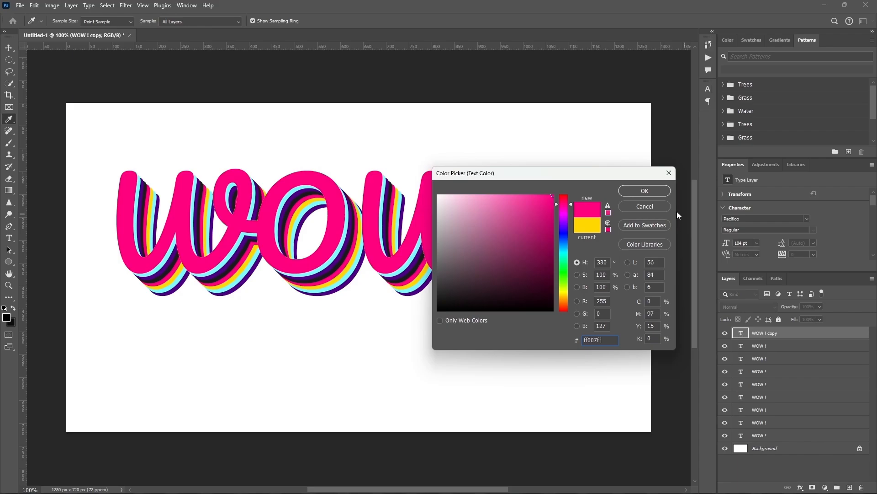
{"action": "left_click", "coordinate": [645, 191]}
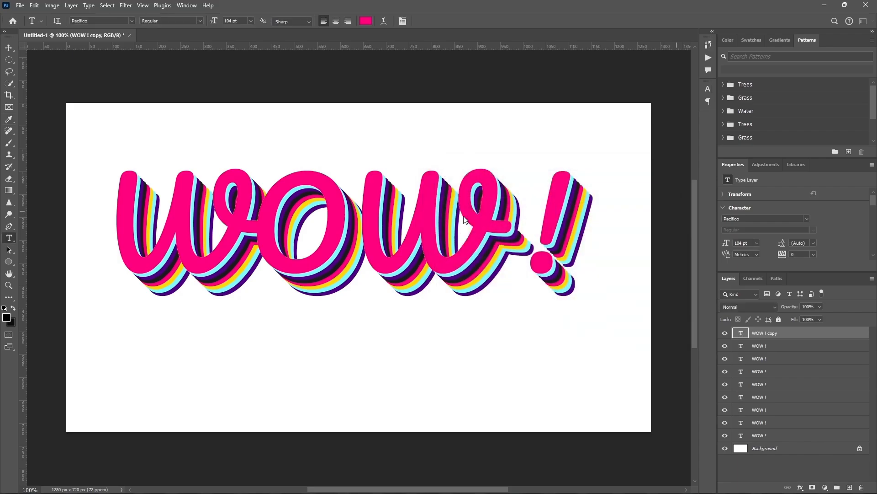
Nudge the top pink text copy about 7 pixels left and up so a yellow edge shows beneath it.
{"action": "left_click", "coordinate": [9, 48]}
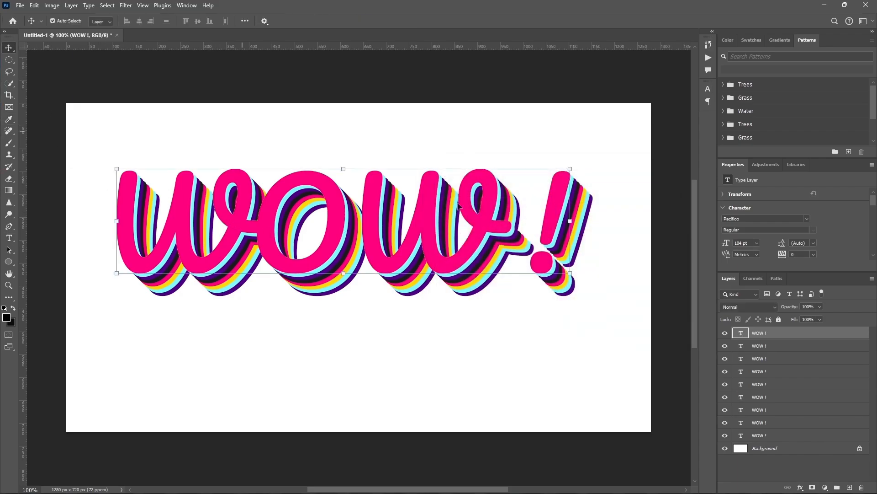
{"action": "key", "text": "Left"}
{"action": "key", "text": "Left"}
{"action": "key", "text": "Left"}
{"action": "key", "text": "Left"}
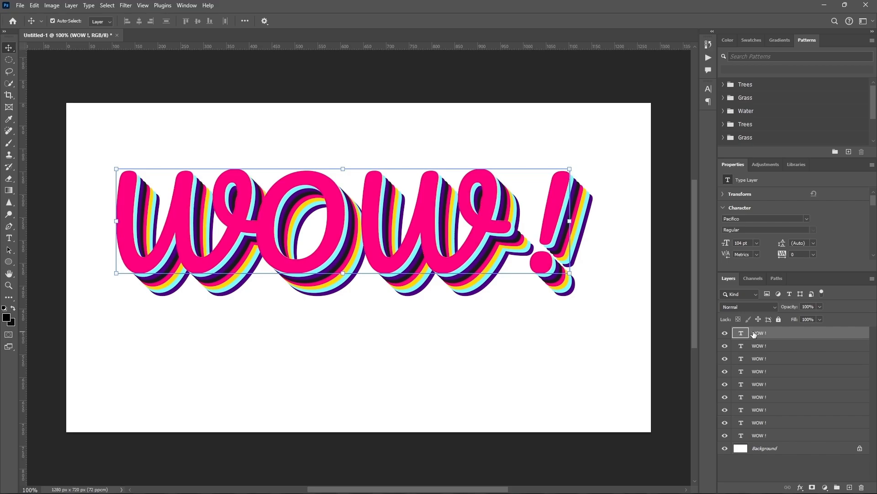
{"action": "key", "text": "Left"}
{"action": "key", "text": "Left"}
{"action": "key", "text": "Left"}
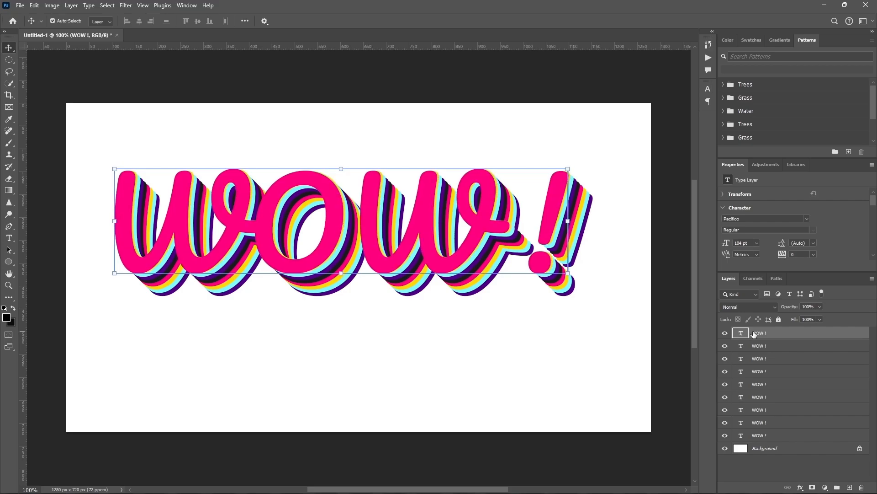
{"action": "key", "text": "Up"}
{"action": "key", "text": "Up"}
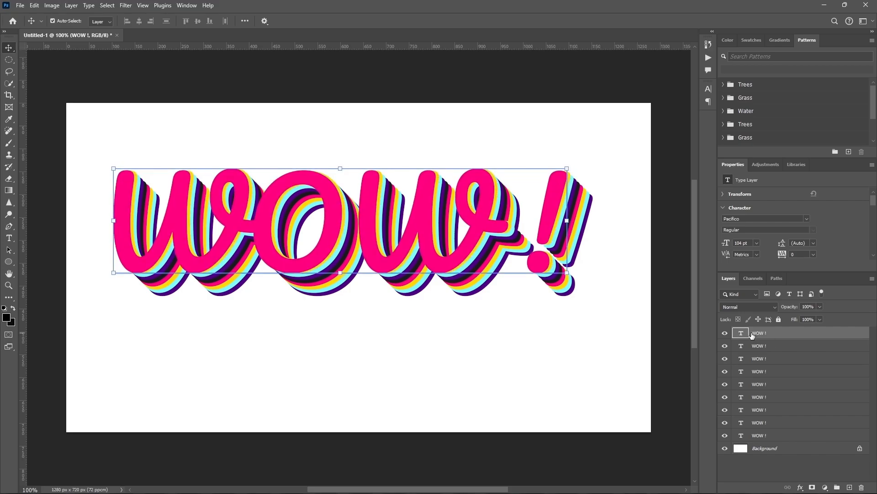
{"action": "key", "text": "Up"}
{"action": "key", "text": "Up"}
{"action": "key", "text": "Up"}
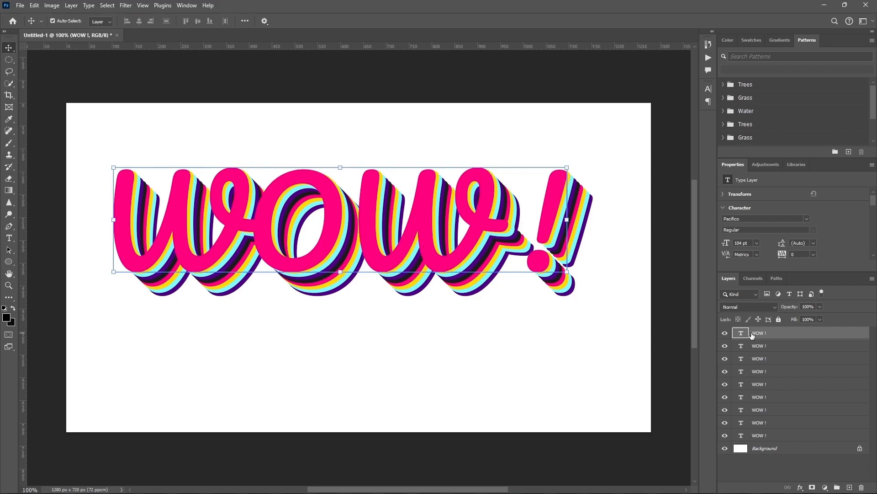
{"action": "key", "text": "Up"}
{"action": "key", "text": "Up"}
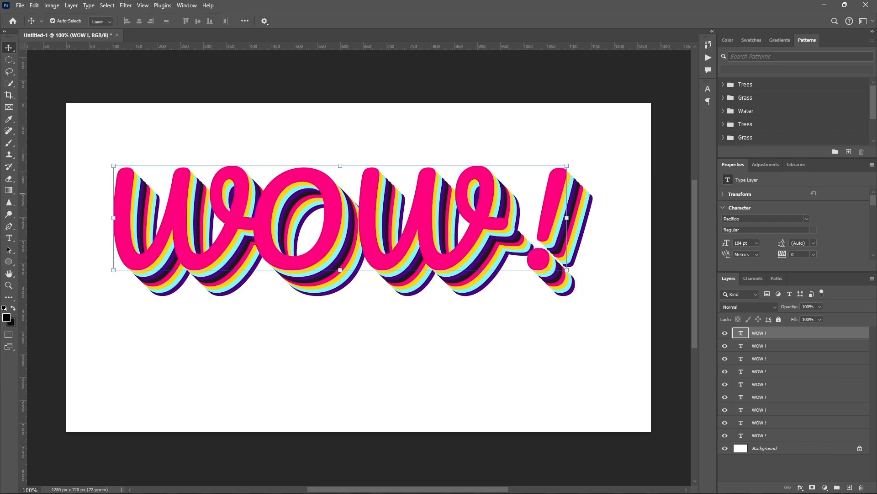
{"action": "key", "text": "Up"}
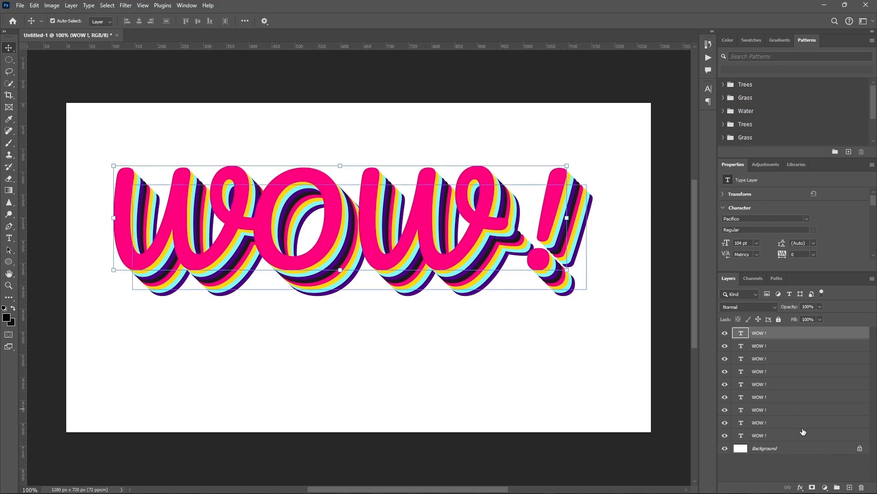
Add a Bevel & Emboss effect to the top pink text layer, using a white highlight and a #be9100 shadow.
{"action": "left_click", "coordinate": [802, 486]}
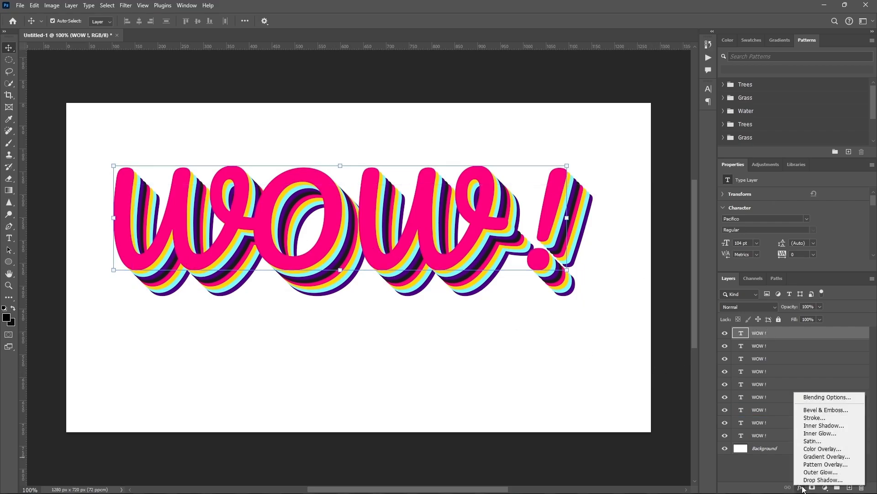
{"action": "left_click", "coordinate": [829, 396]}
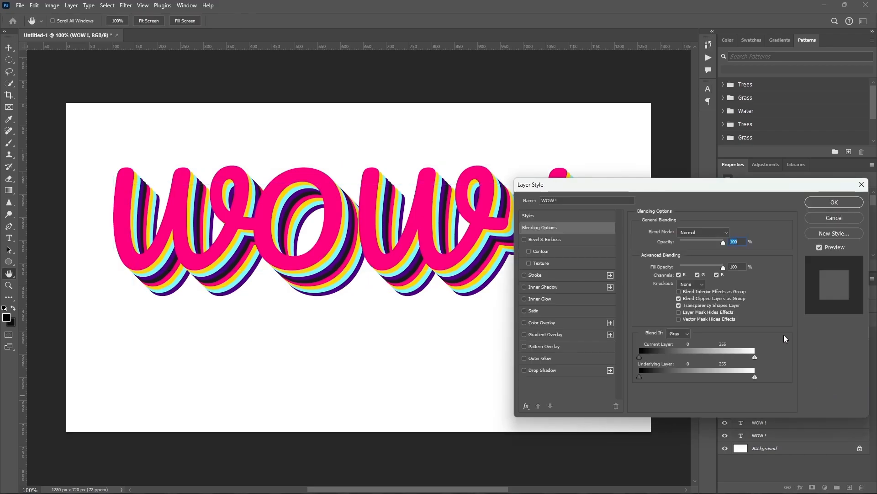
{"action": "left_click", "coordinate": [566, 240]}
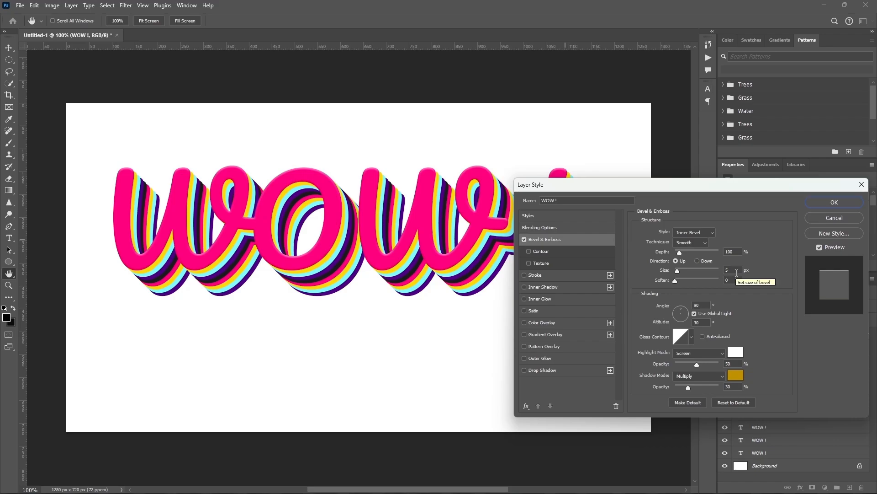
{"action": "scroll", "coordinate": [761, 317], "scroll_direction": "down", "scroll_amount": 1}
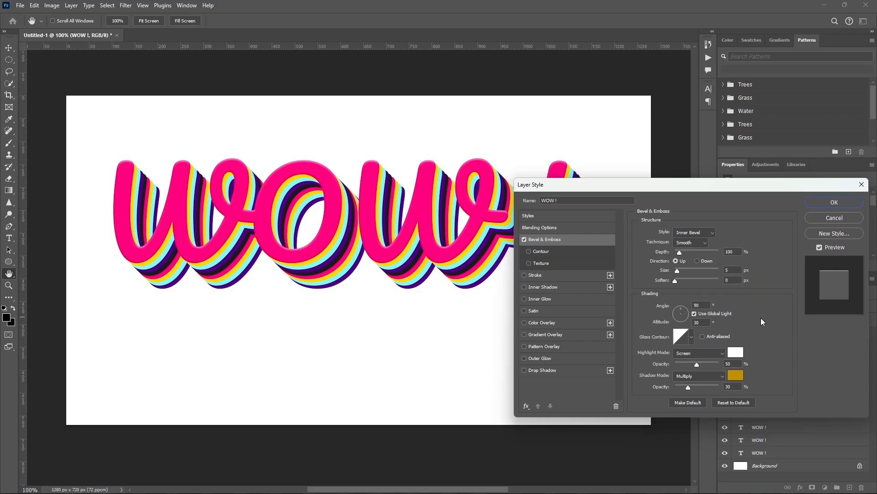
{"action": "left_click", "coordinate": [734, 352]}
{"action": "left_click", "coordinate": [649, 190]}
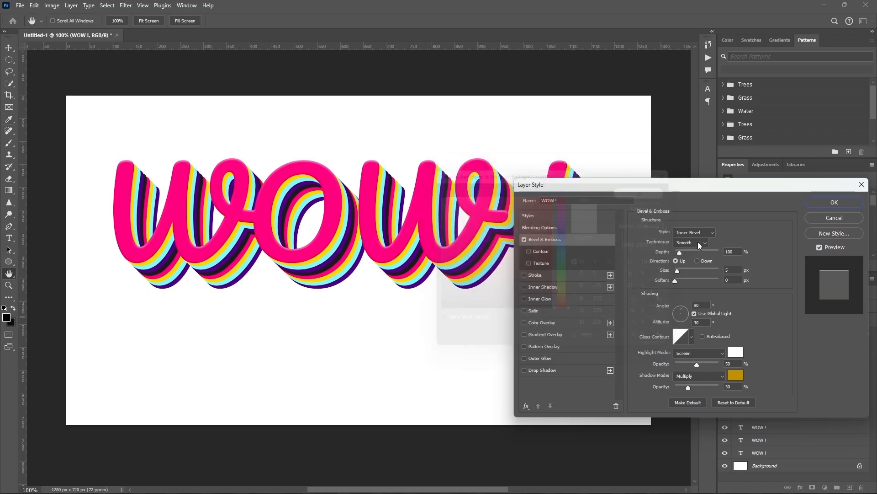
{"action": "left_click", "coordinate": [736, 376]}
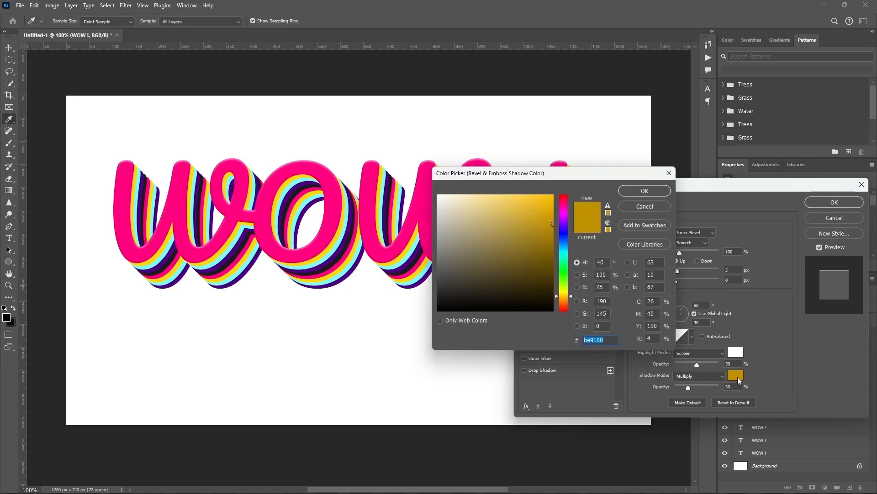
{"action": "left_click", "coordinate": [653, 192]}
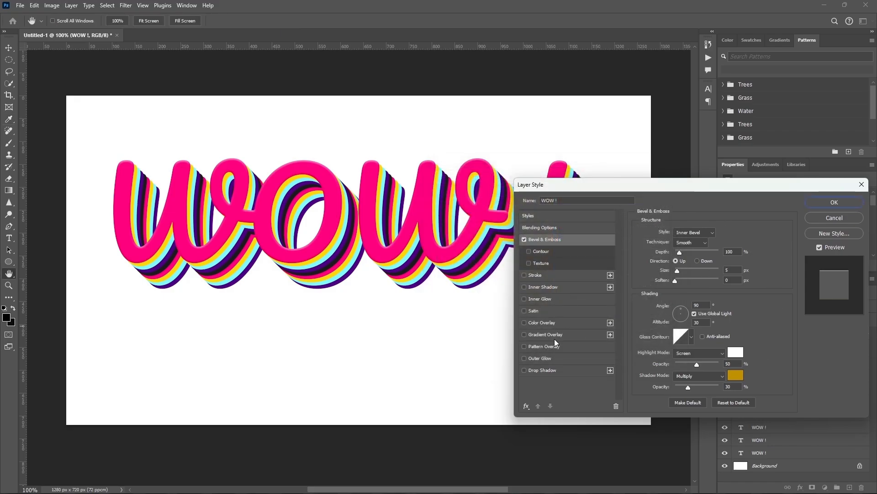
Add an Inner Shadow to the top pink text layer, coloured #be9100 with the Multiply blend mode, and apply the layer style.
{"action": "left_click", "coordinate": [541, 287]}
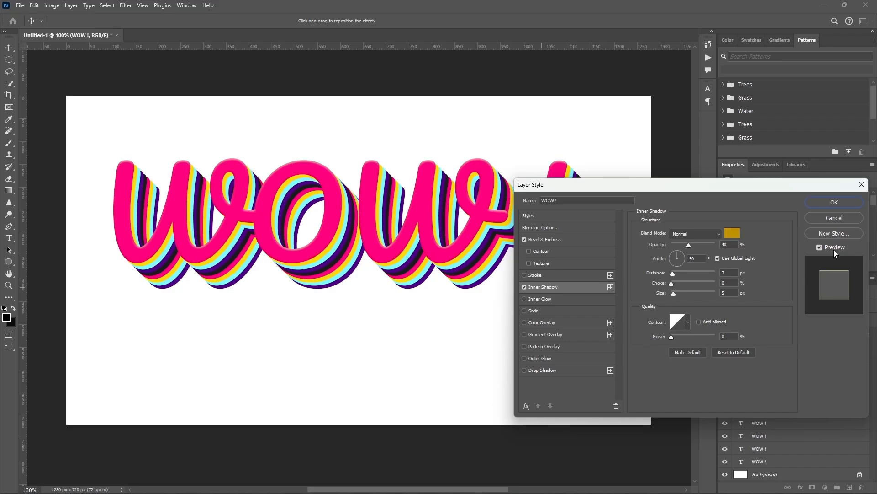
{"action": "left_click", "coordinate": [732, 233]}
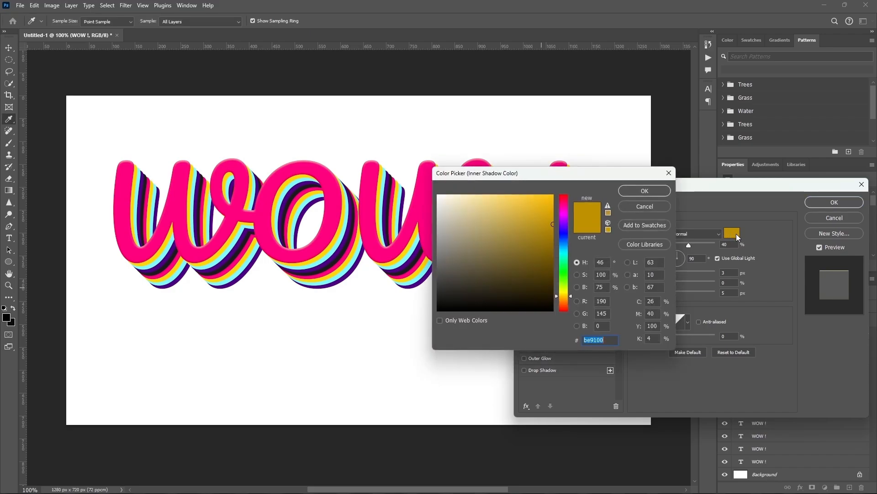
{"action": "left_click", "coordinate": [658, 192]}
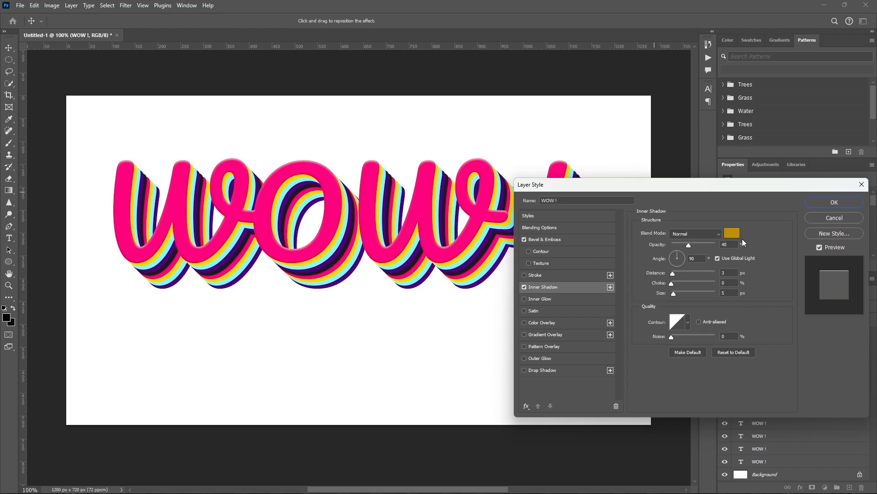
{"action": "left_click", "coordinate": [695, 233]}
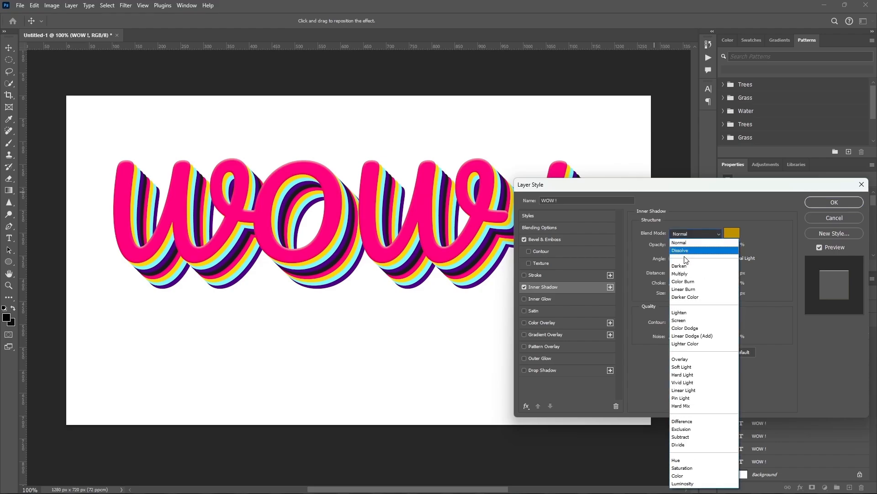
{"action": "left_click", "coordinate": [684, 276]}
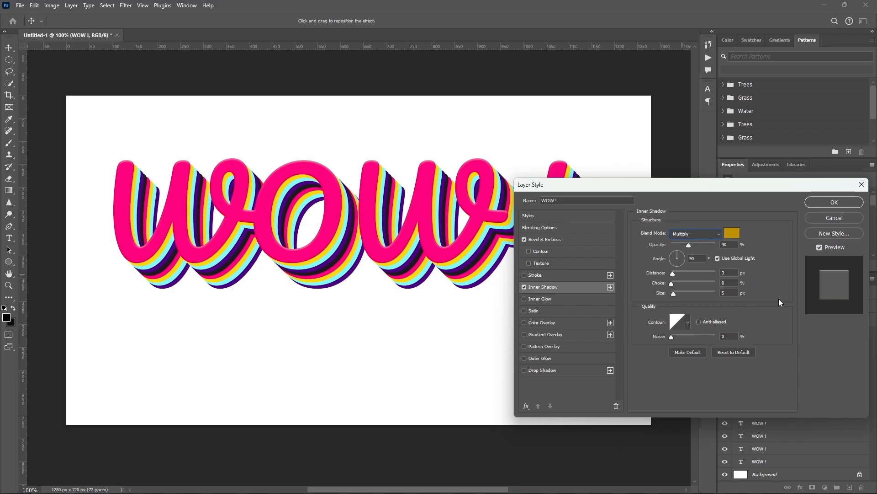
{"action": "left_click", "coordinate": [835, 202]}
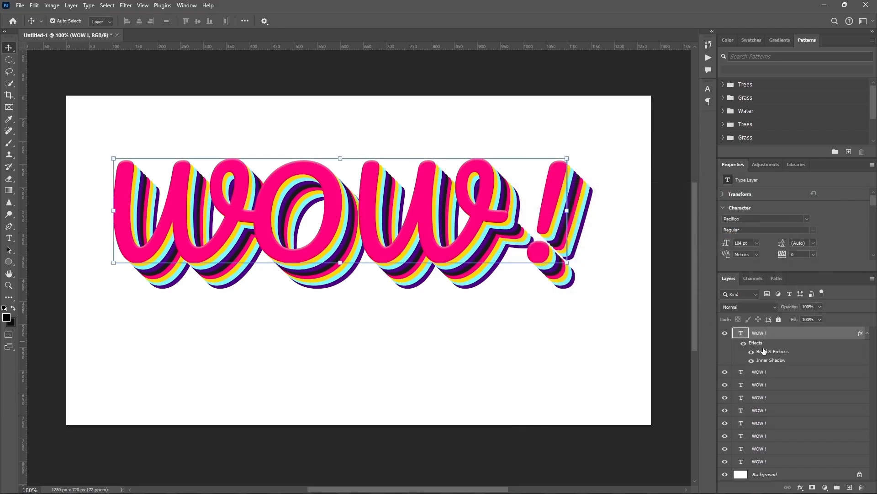
Add a black Multiply Drop Shadow to the bottom text layer, with 50% opacity, 15 px distance, 5% spread and 8 px size.
{"action": "left_click", "coordinate": [784, 435]}
{"action": "left_click", "coordinate": [784, 460]}
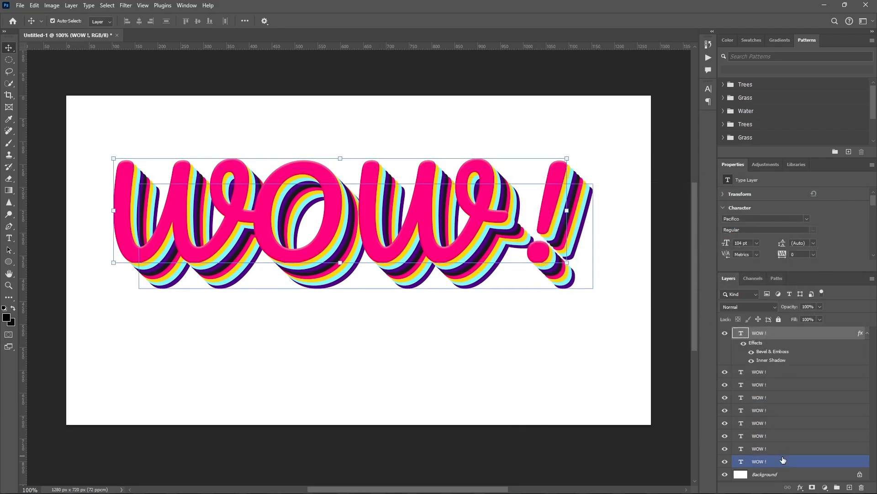
{"action": "left_click", "coordinate": [784, 452]}
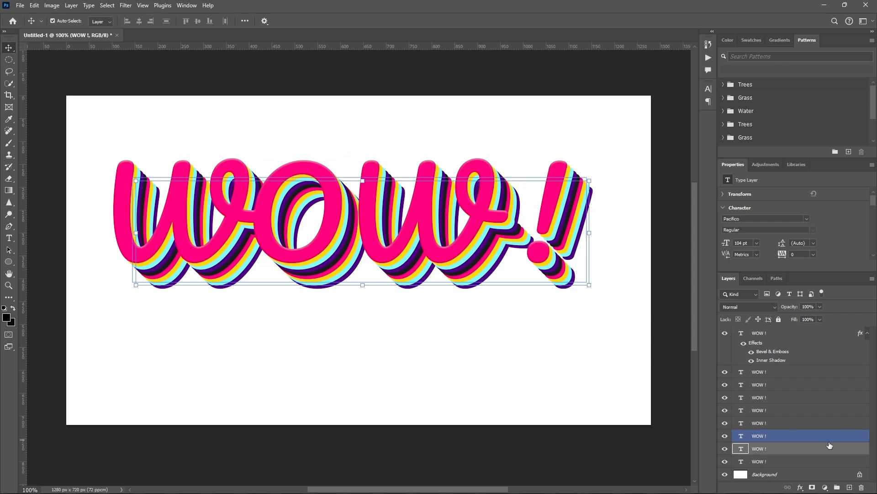
{"action": "left_click", "coordinate": [787, 462]}
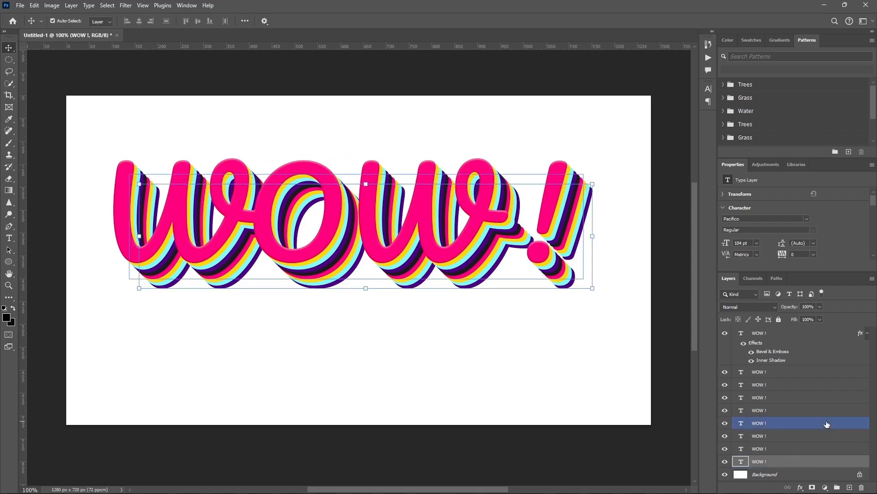
{"action": "left_click", "coordinate": [801, 488]}
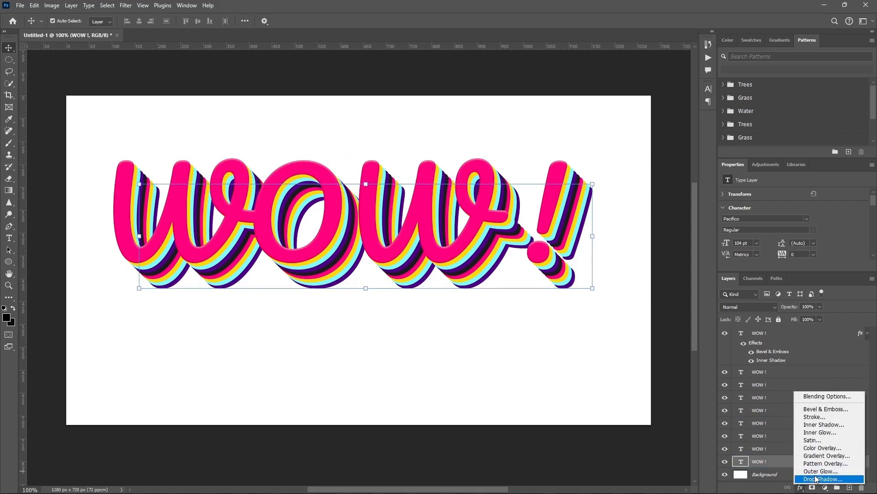
{"action": "left_click", "coordinate": [817, 478]}
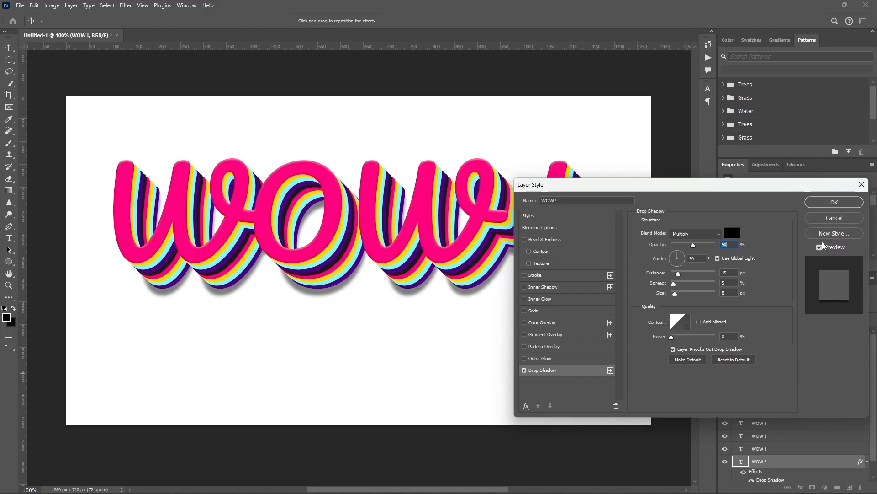
{"action": "left_click", "coordinate": [731, 233]}
{"action": "key", "text": "Return"}
{"action": "left_click", "coordinate": [834, 204]}
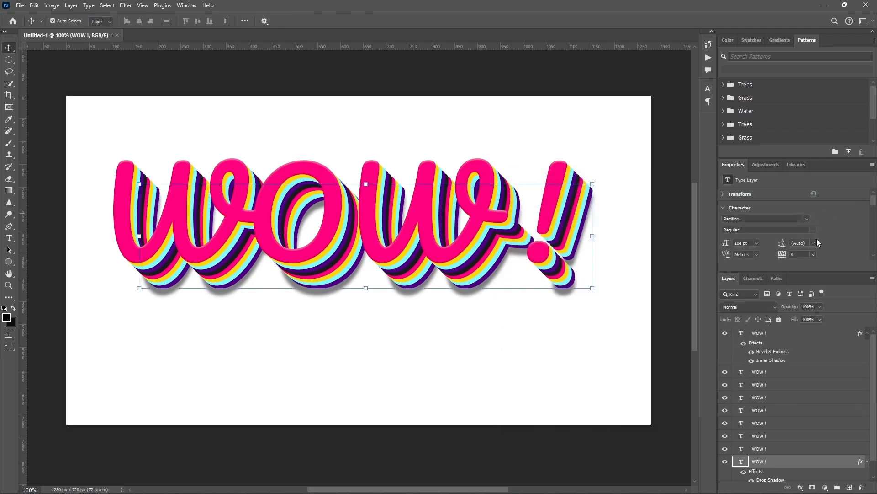
Create a new layer above the top pink text layer and clip it to that text as a clipping mask.
{"action": "left_click", "coordinate": [777, 384]}
{"action": "left_click", "coordinate": [803, 436]}
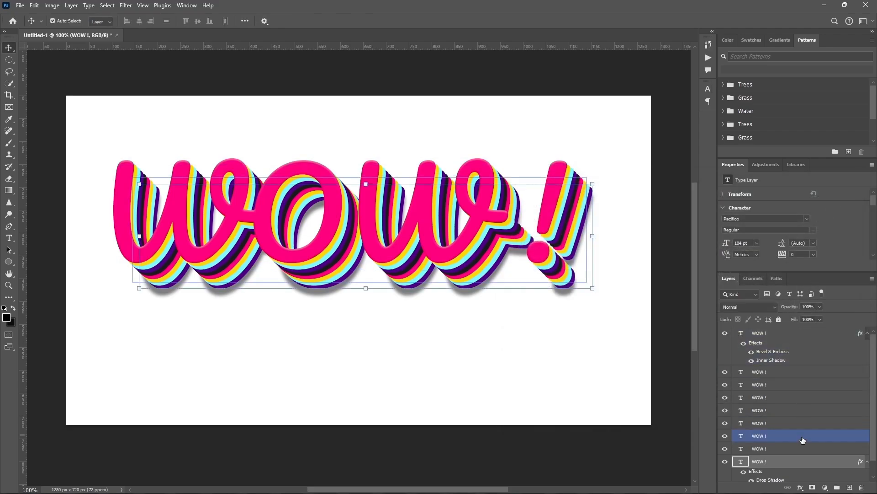
{"action": "left_click", "coordinate": [790, 411]}
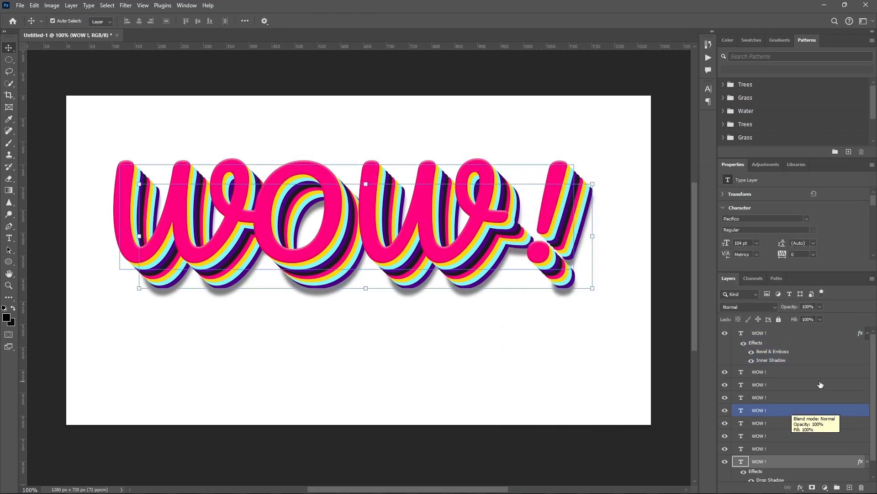
{"action": "left_click", "coordinate": [749, 385]}
{"action": "left_click", "coordinate": [789, 337]}
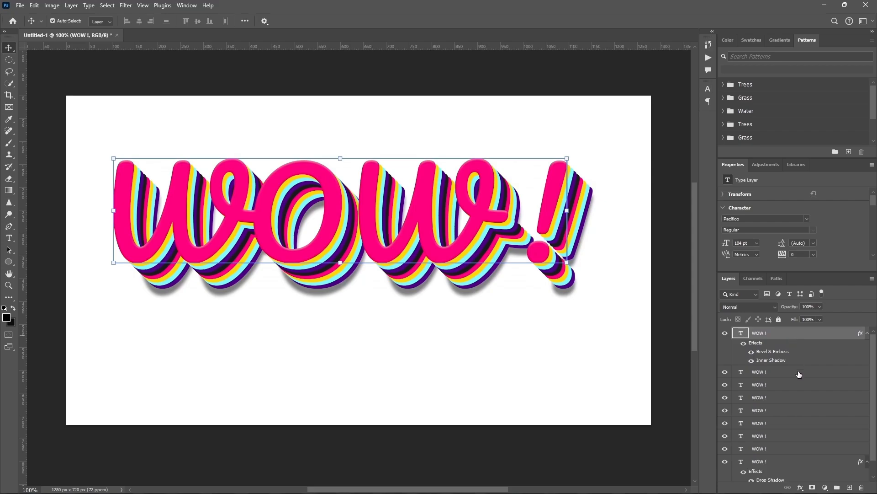
{"action": "left_click_drag", "start_coordinate": [819, 431], "coordinate": [850, 488]}
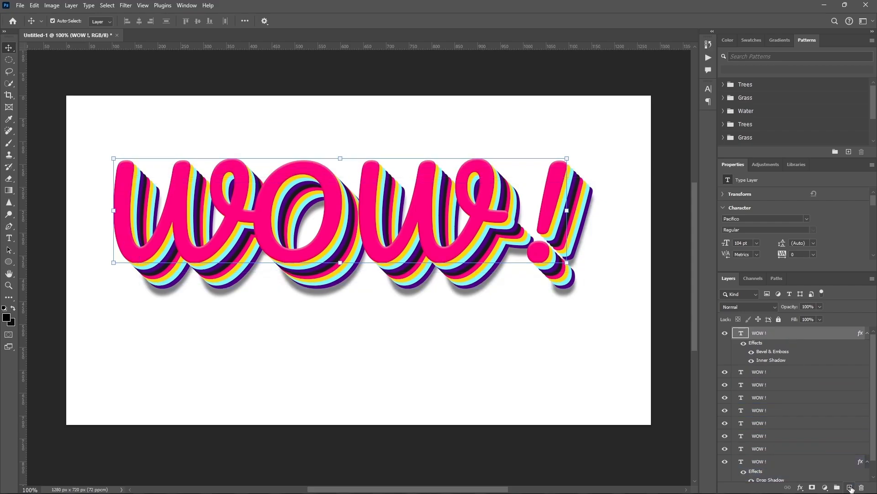
{"action": "left_click", "coordinate": [850, 487]}
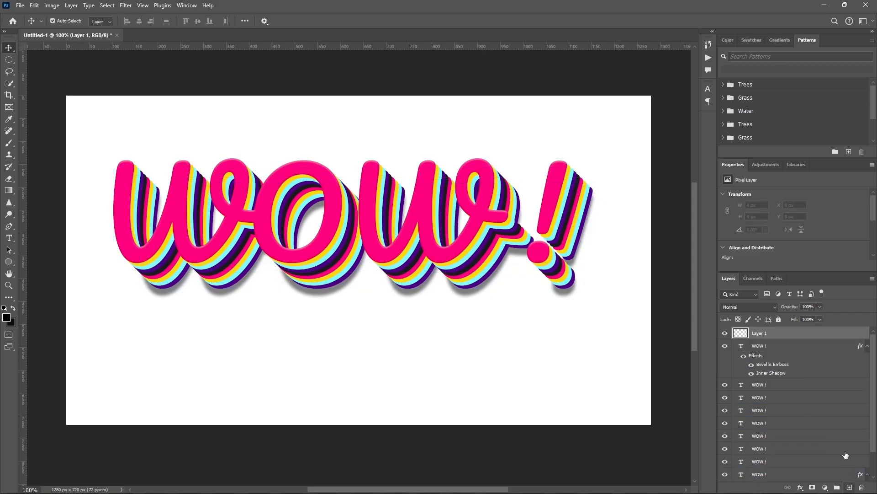
{"action": "right_click", "coordinate": [791, 330]}
{"action": "left_click", "coordinate": [810, 288]}
Paint a soft yellow #ffd700 band across the upper half of the lettering with a 100 px brush on the clipped layer.
{"action": "left_click", "coordinate": [10, 144]}
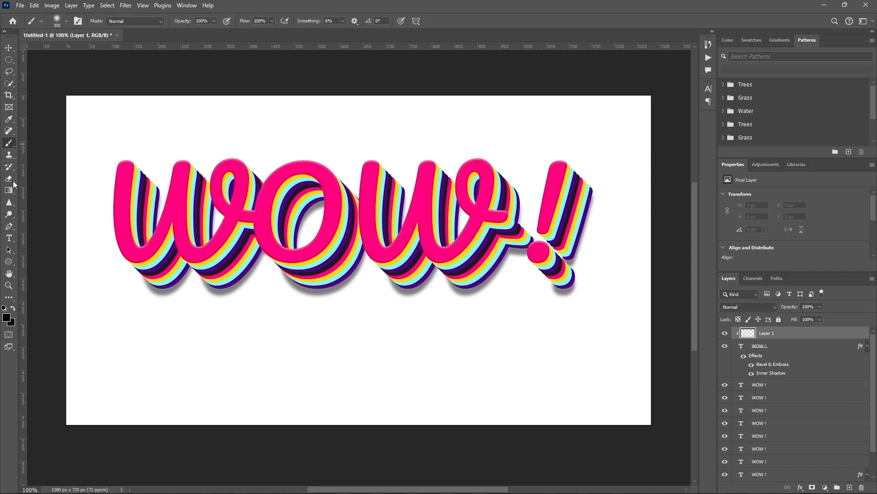
{"action": "left_click", "coordinate": [10, 320]}
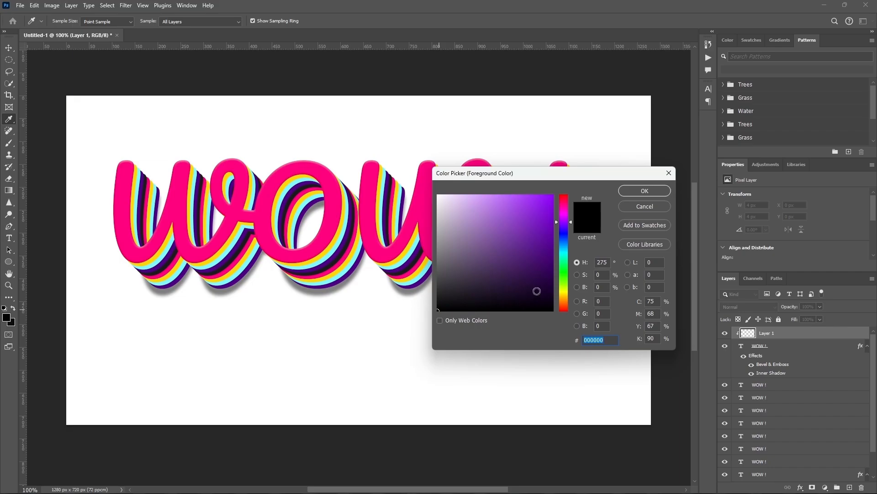
{"action": "type", "text": "ffd700"}
{"action": "left_click", "coordinate": [643, 192]}
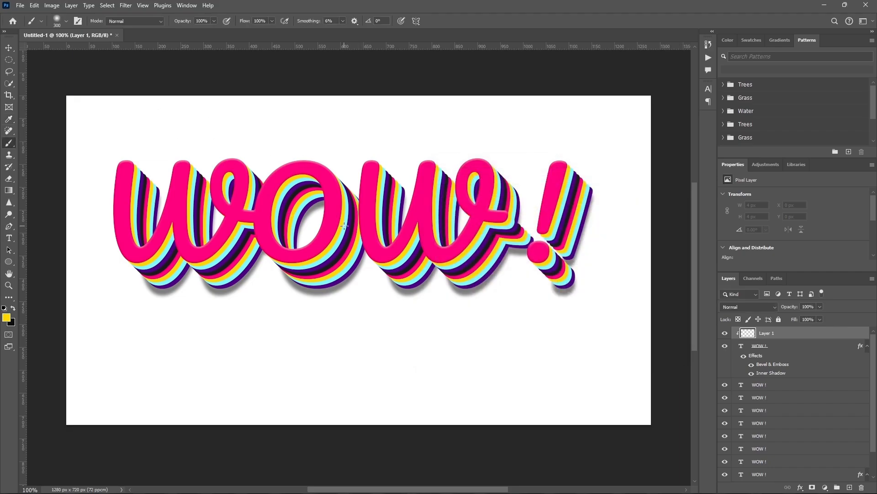
{"action": "key", "text": "Caps_Lock"}
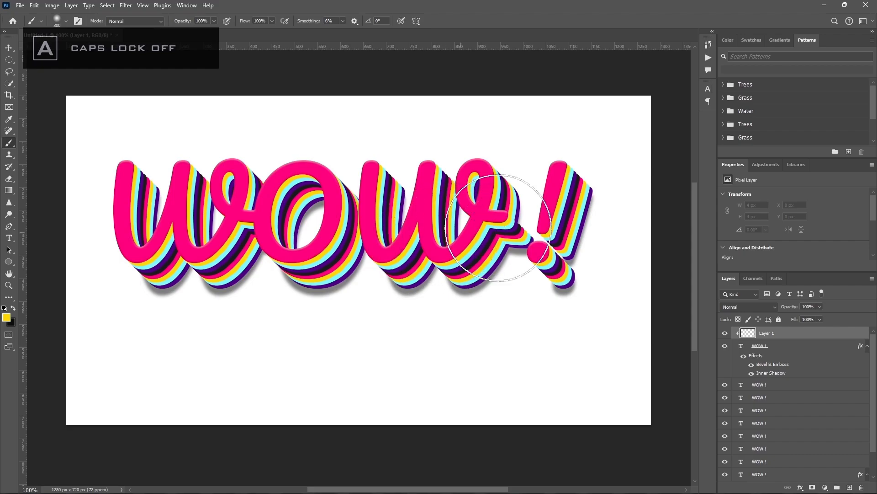
{"action": "key", "text": "["}
{"action": "key", "text": "["}
{"action": "key", "text": "["}
{"action": "key", "text": "["}
{"action": "key", "text": "["}
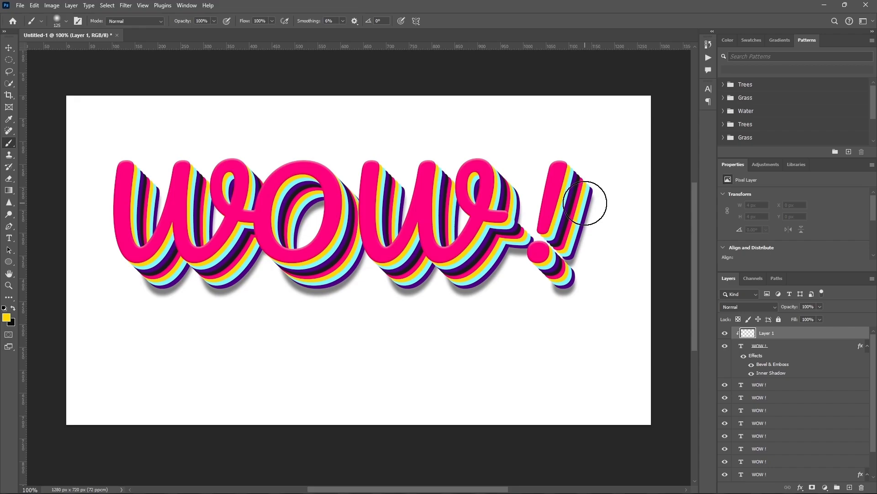
{"action": "key", "text": "["}
{"action": "left_click_drag", "start_coordinate": [588, 196], "coordinate": [68, 196]}
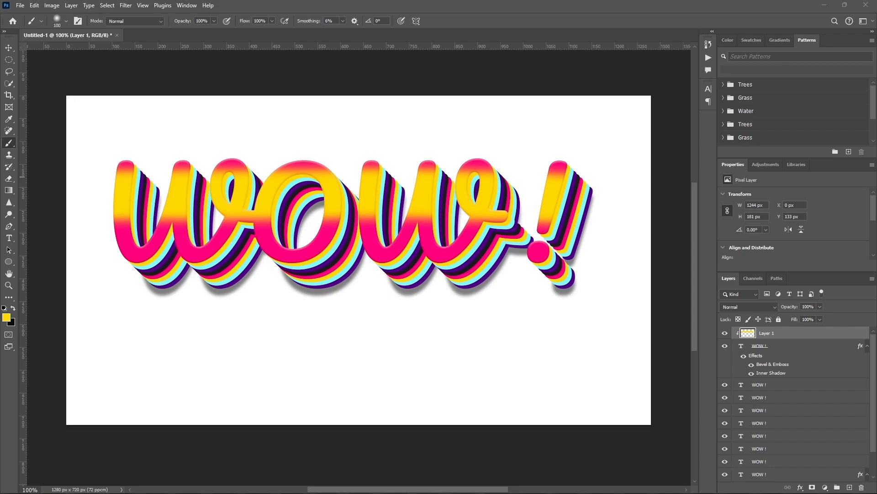
Paint a soft cyan #7df9ff band across the middle of the lettering, overlapping the lower part of the yellow band.
{"action": "left_click", "coordinate": [8, 318]}
{"action": "type", "text": "7df9ff"}
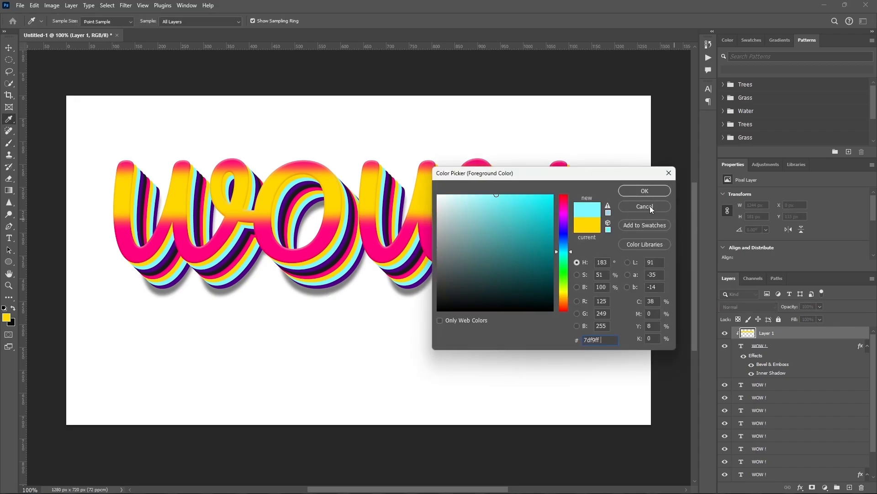
{"action": "left_click", "coordinate": [640, 190]}
{"action": "key", "text": "b"}
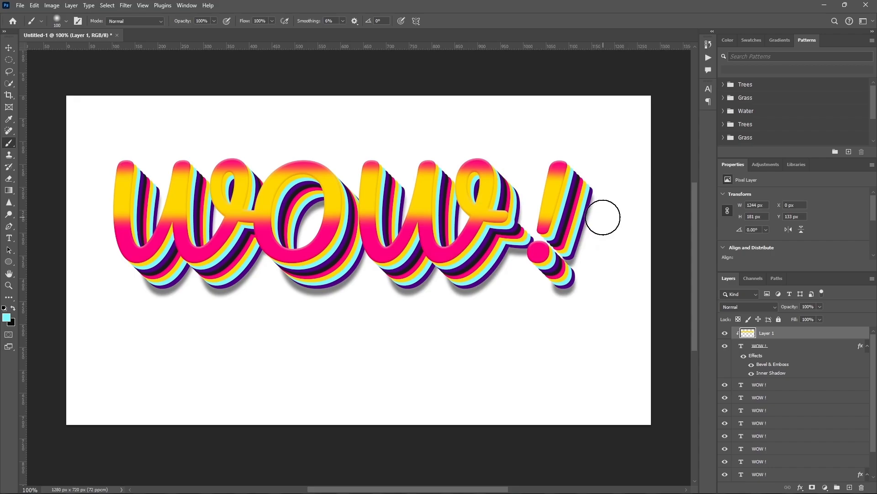
{"action": "mouse_move", "coordinate": [602, 215]}
{"action": "left_mouse_down"}
{"action": "mouse_move", "coordinate": [473, 203]}
{"action": "mouse_move", "coordinate": [83, 210]}
{"action": "left_mouse_up"}
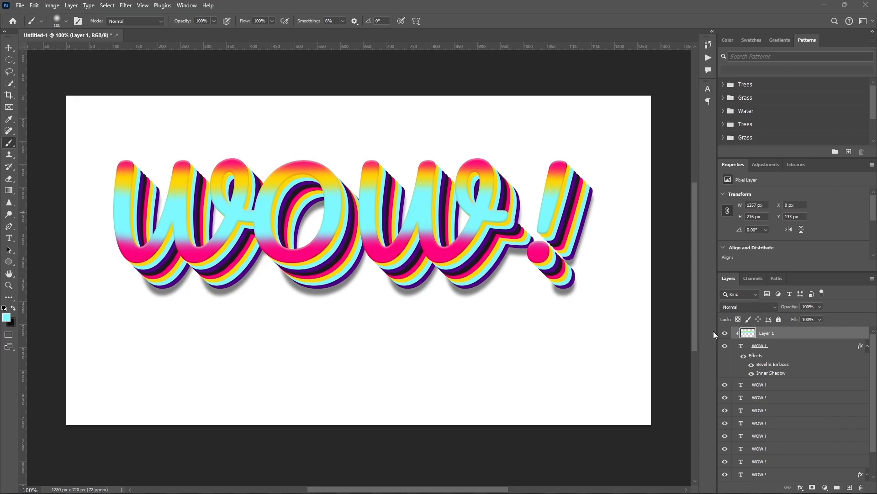
Set the brush's foreground colour to dark purple #4b0082.
{"action": "left_click", "coordinate": [8, 318]}
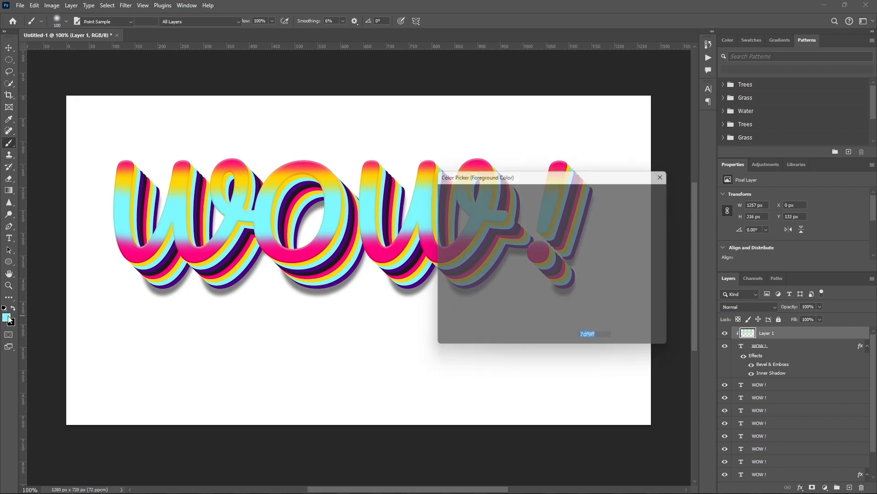
{"action": "type", "text": "4b0082"}
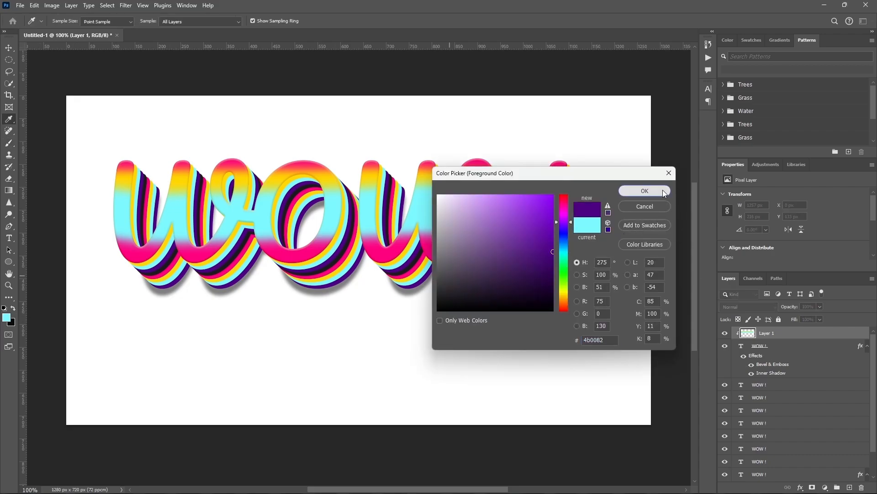
{"action": "left_click", "coordinate": [664, 193]}
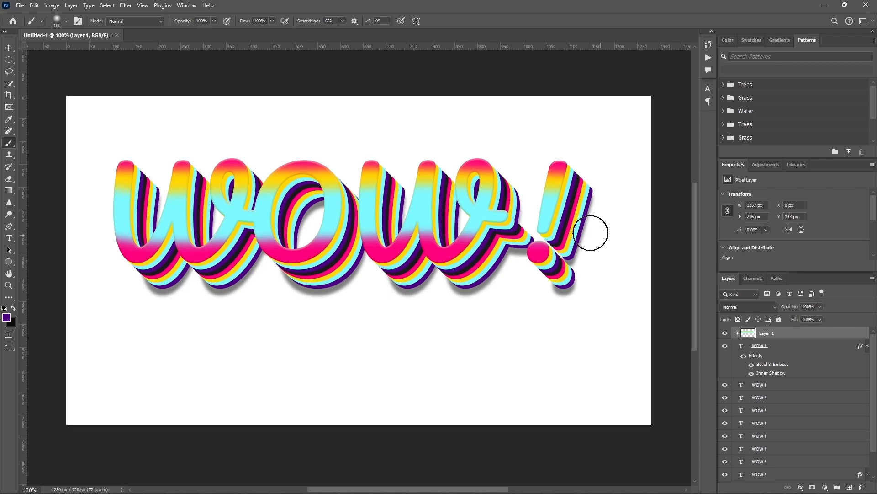
{"action": "mouse_move", "coordinate": [593, 231]}
{"action": "left_mouse_down"}
{"action": "mouse_move", "coordinate": [425, 215]}
{"action": "mouse_move", "coordinate": [74, 231]}
{"action": "left_mouse_up"}
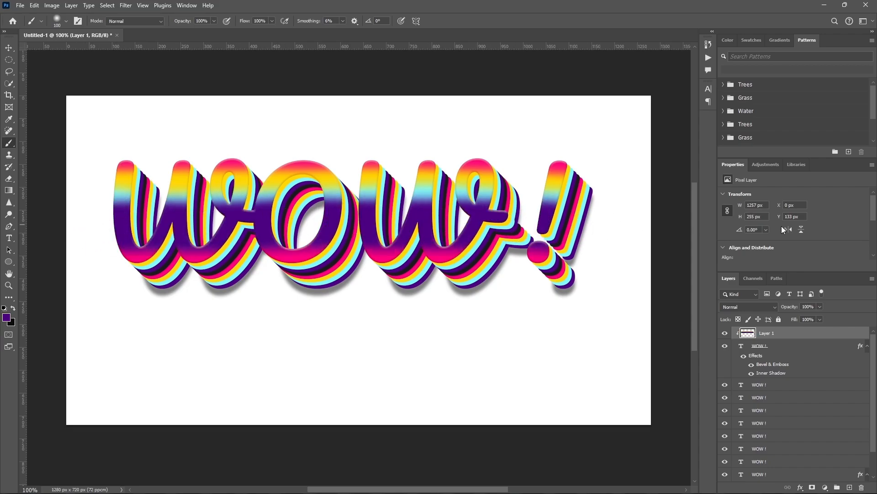
{"action": "key", "text": "ctrl+z"}
{"action": "key", "text": "bracketleft"}
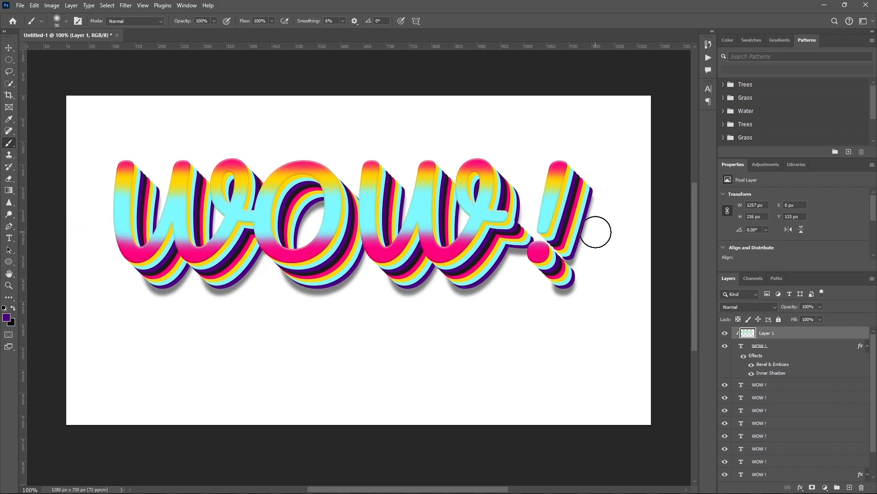
{"action": "mouse_move", "coordinate": [609, 237]}
{"action": "left_mouse_down"}
{"action": "mouse_move", "coordinate": [499, 226]}
{"action": "mouse_move", "coordinate": [119, 229]}
{"action": "left_mouse_up"}
{"action": "key", "text": "ctrl+z"}
Paint a purple band across the lettering just below the cyan with an 80 px brush.
{"action": "key", "text": "bracketleft"}
{"action": "mouse_move", "coordinate": [574, 217]}
{"action": "left_mouse_down"}
{"action": "mouse_move", "coordinate": [438, 209]}
{"action": "mouse_move", "coordinate": [75, 224]}
{"action": "left_mouse_up"}
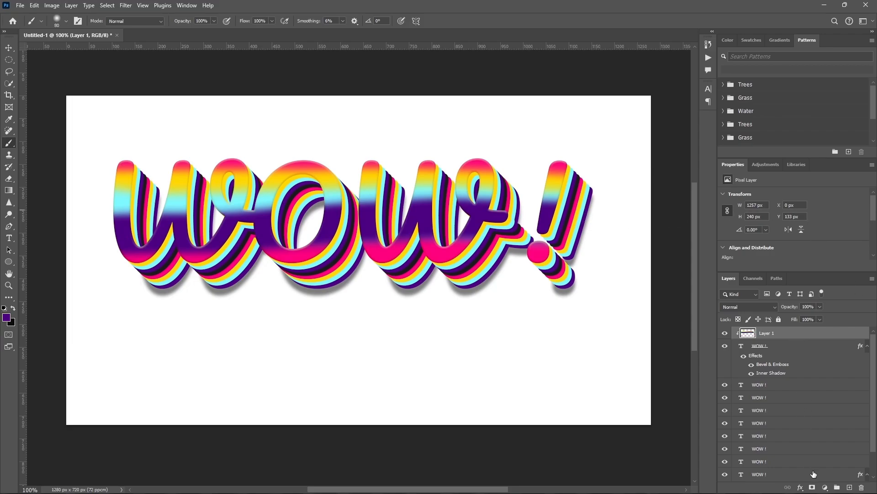
Add a layer mask to the painted layer, and brush purple over the exclamation mark's dot on the layer's own pixels.
{"action": "left_click", "coordinate": [813, 487]}
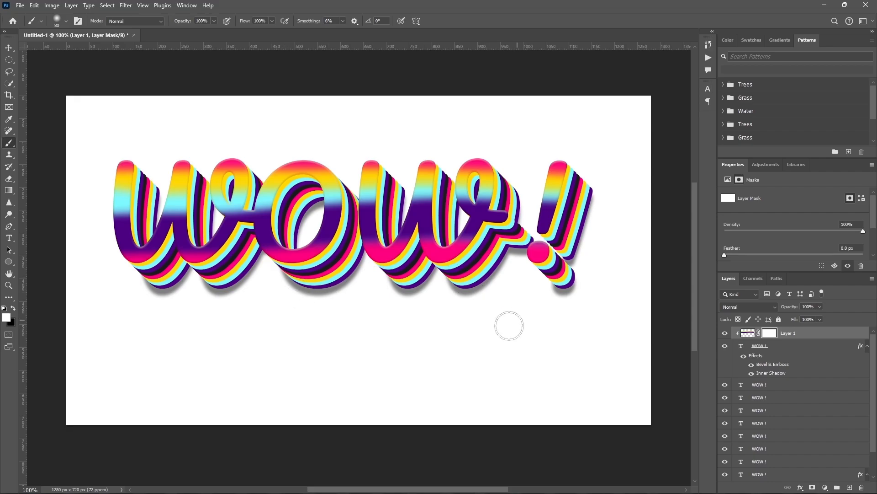
{"action": "key", "text": "x"}
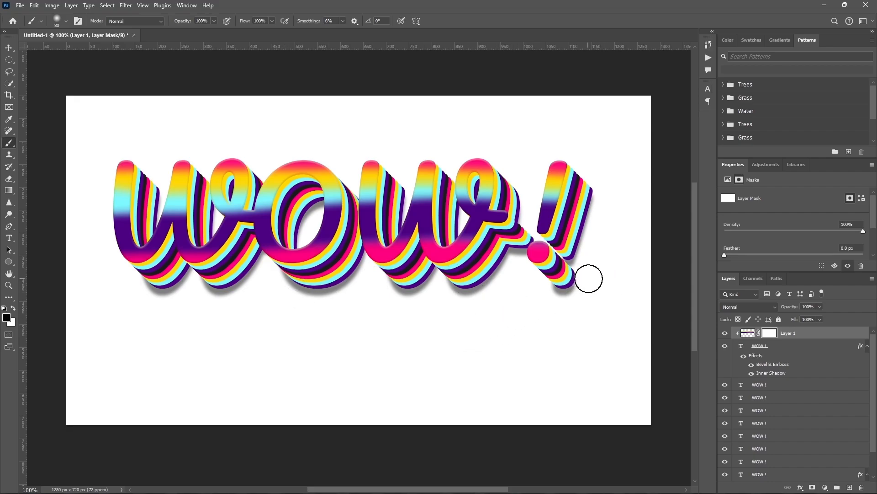
{"action": "left_click", "coordinate": [748, 332]}
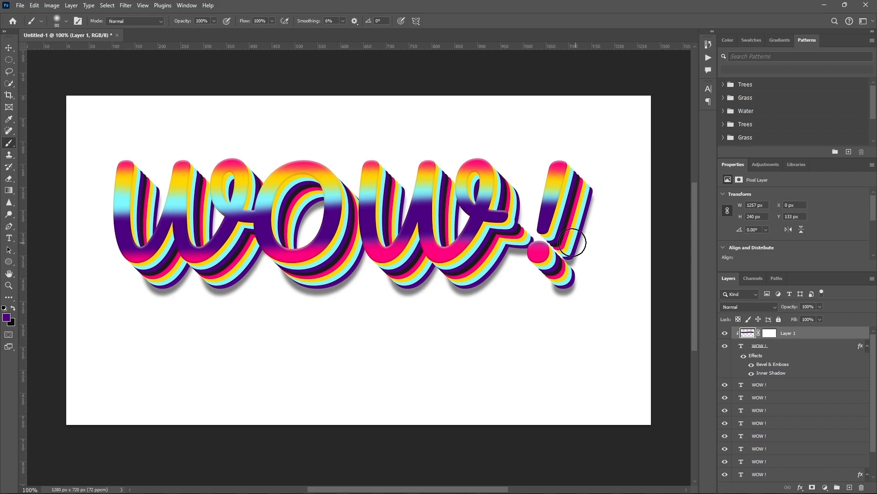
{"action": "left_click_drag", "start_coordinate": [540, 249], "coordinate": [548, 236]}
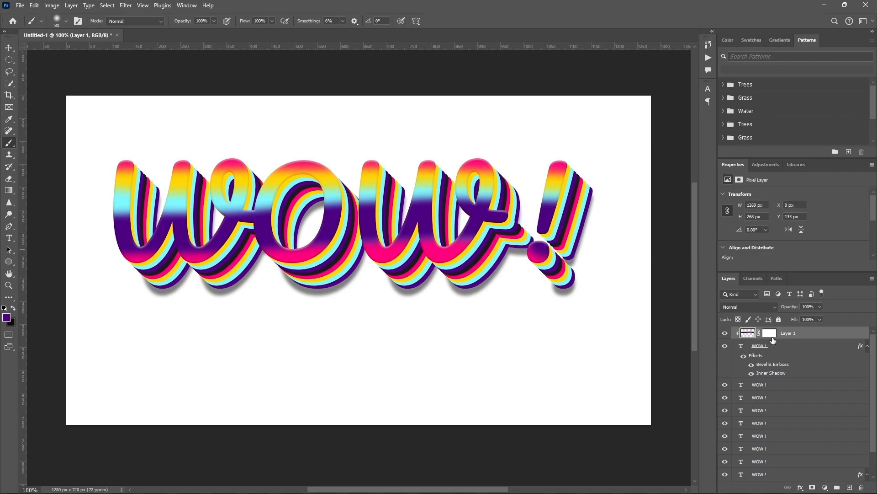
Paint black on the layer mask along the lower lettering to bring back the pink, and toggle the painted layer's visibility to compare.
{"action": "key", "text": "d"}
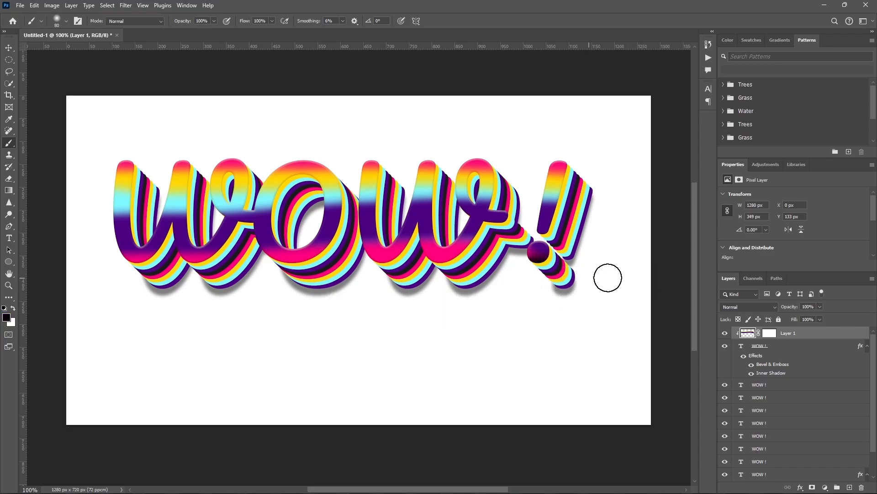
{"action": "left_click", "coordinate": [769, 333]}
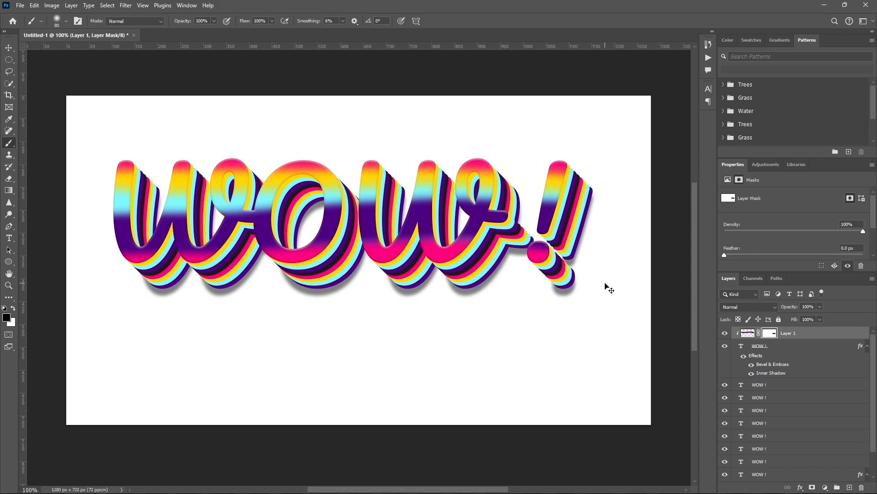
{"action": "mouse_move", "coordinate": [528, 270]}
{"action": "left_mouse_down"}
{"action": "mouse_move", "coordinate": [489, 279]}
{"action": "mouse_move", "coordinate": [513, 287]}
{"action": "mouse_move", "coordinate": [486, 270]}
{"action": "mouse_move", "coordinate": [61, 270]}
{"action": "mouse_move", "coordinate": [81, 286]}
{"action": "mouse_move", "coordinate": [293, 285]}
{"action": "mouse_move", "coordinate": [292, 271]}
{"action": "mouse_move", "coordinate": [480, 273]}
{"action": "mouse_move", "coordinate": [80, 266]}
{"action": "left_mouse_up"}
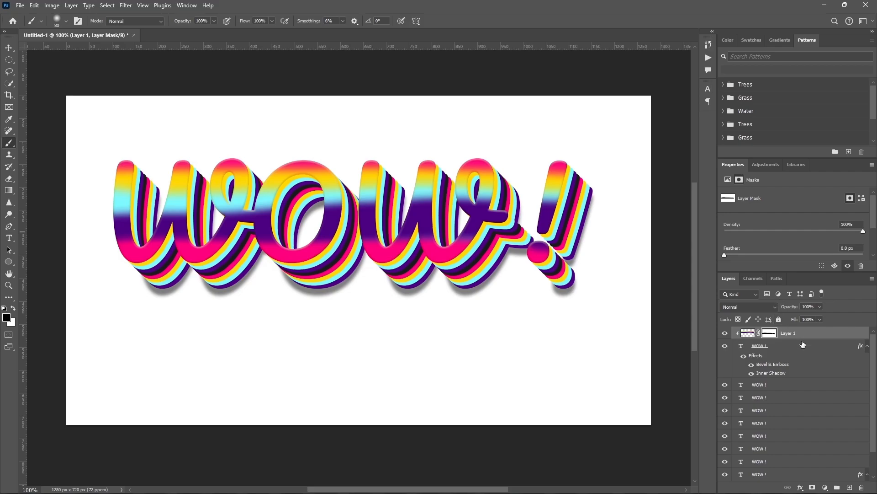
{"action": "left_click", "coordinate": [725, 334]}
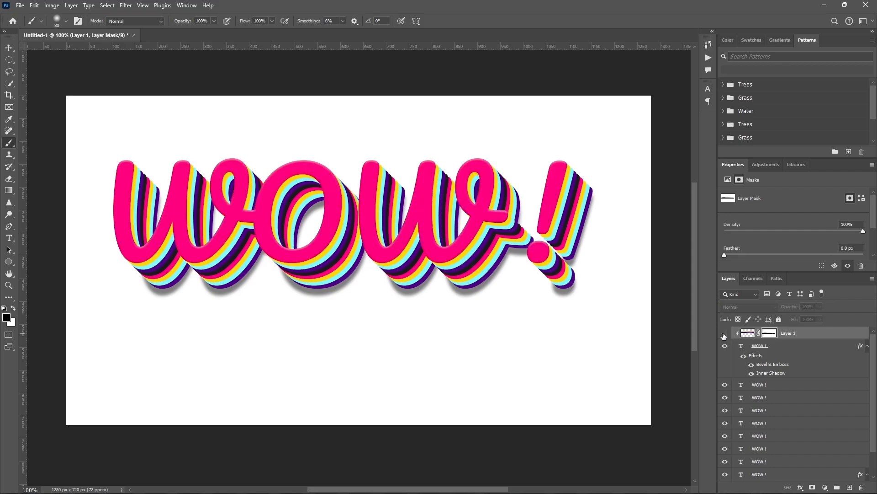
{"action": "left_click", "coordinate": [725, 334]}
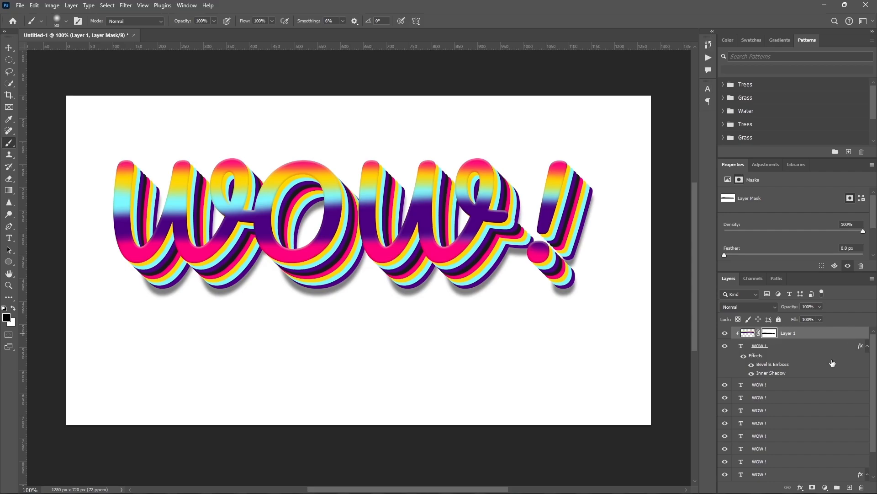
Select the painted layer and all the WOW ! text layers, leaving out the Background, and group them.
{"action": "left_click", "coordinate": [794, 347], "text": "shift"}
{"action": "left_click", "coordinate": [793, 385], "text": "shift"}
{"action": "left_click", "coordinate": [793, 397], "text": "shift"}
{"action": "left_click", "coordinate": [784, 411], "text": "shift"}
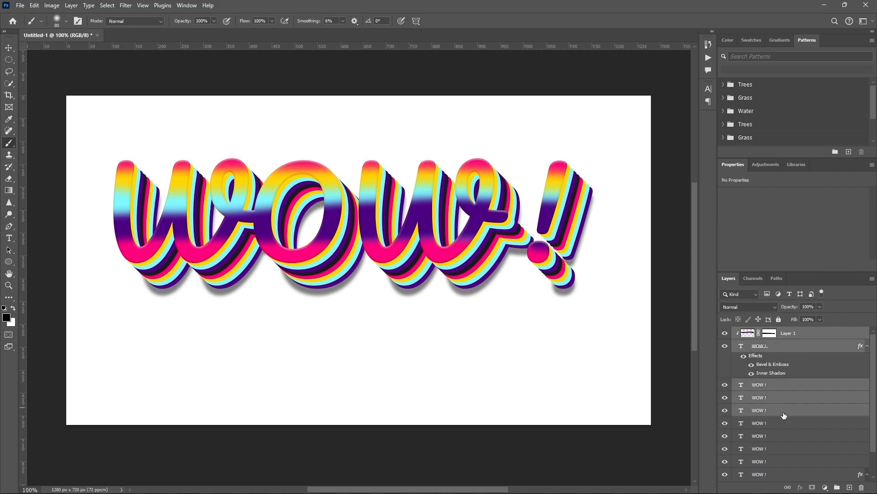
{"action": "left_click", "coordinate": [780, 424], "text": "shift"}
{"action": "left_click", "coordinate": [781, 435], "text": "shift"}
{"action": "left_click", "coordinate": [781, 451], "text": "shift"}
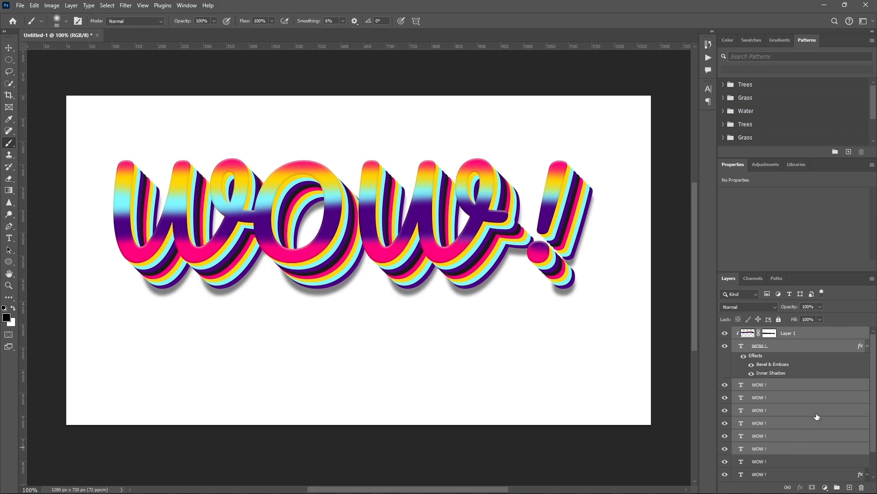
{"action": "scroll", "coordinate": [829, 399], "scroll_direction": "down", "scroll_amount": 1}
{"action": "left_click", "coordinate": [779, 439], "text": "shift"}
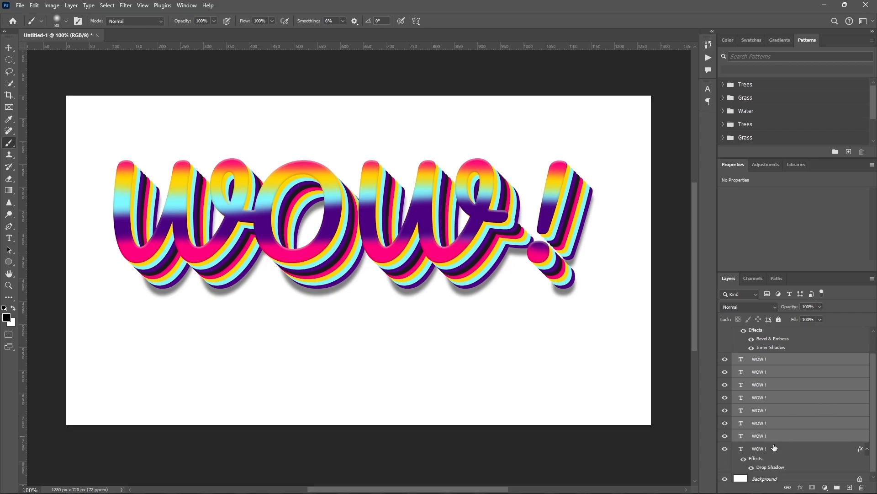
{"action": "left_click", "coordinate": [774, 447], "text": "shift"}
{"action": "key", "text": "ctrl+g"}
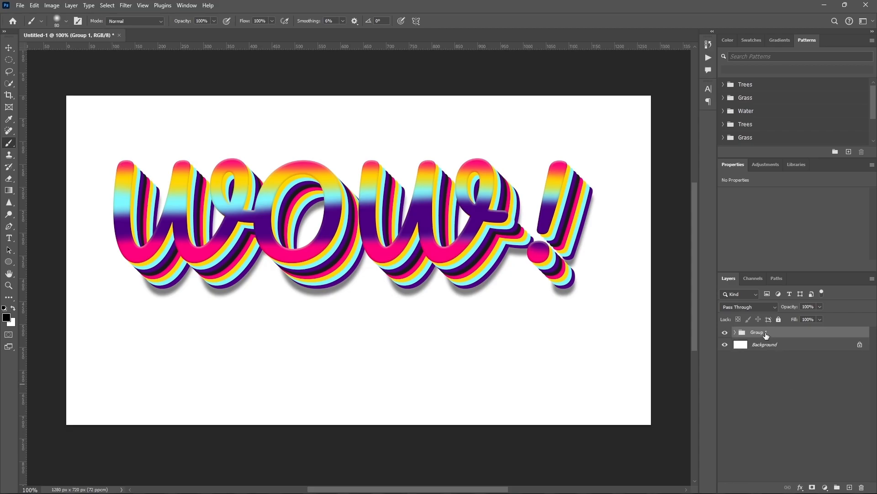
Rename the new layer group as text, and toggle its visibility to compare.
{"action": "double_click", "coordinate": [757, 332]}
{"action": "type", "text": "E"}
{"action": "key", "text": "Return"}
{"action": "left_click", "coordinate": [724, 333]}
{"action": "left_click", "coordinate": [725, 333]}
Free-transform the text group to move the lettering down and slightly right, centring it on the canvas.
{"action": "key", "text": "ctrl+t"}
{"action": "left_click_drag", "start_coordinate": [512, 213], "coordinate": [514, 227]}
{"action": "left_click", "coordinate": [453, 21]}
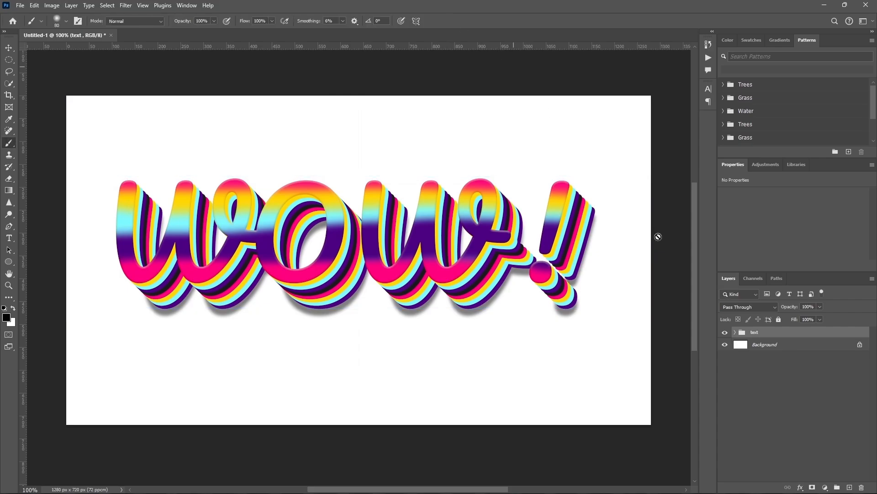
Place the grid line effect image just above the Background, filling the whole canvas behind the lettering.
{"action": "left_click", "coordinate": [766, 345]}
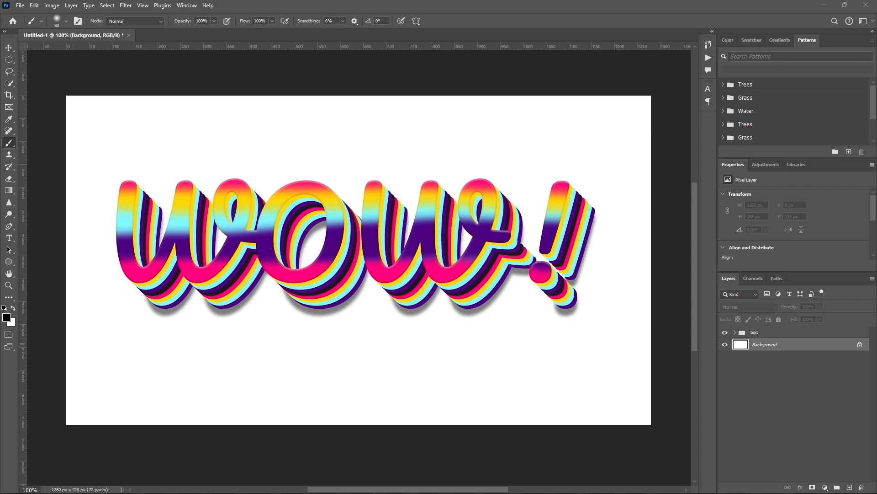
{"action": "left_click_drag", "start_coordinate": [876, 265], "coordinate": [435, 295]}
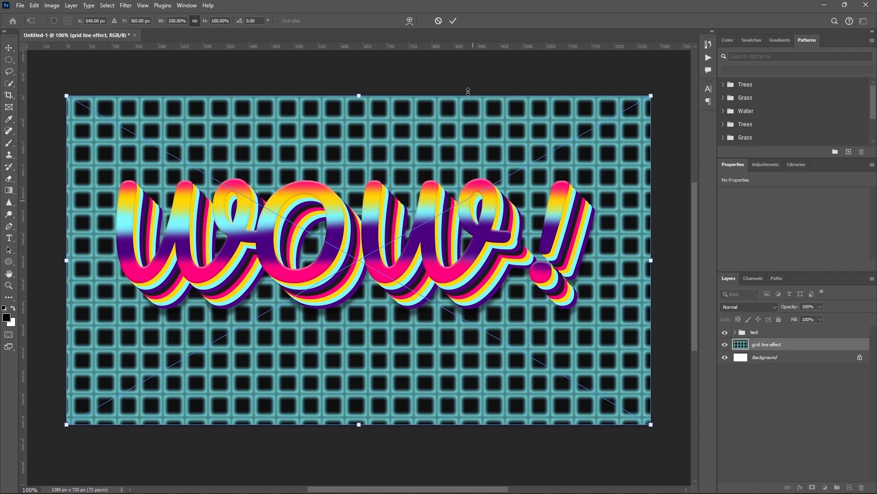
{"action": "left_click", "coordinate": [453, 20]}
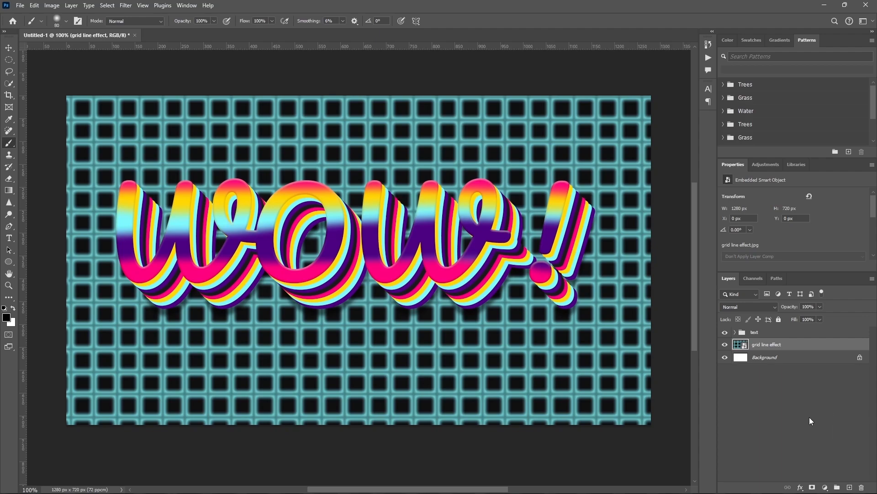
Set the grid line effect layer's opacity to 17%.
{"action": "left_click", "coordinate": [821, 307]}
{"action": "left_click", "coordinate": [820, 307]}
{"action": "type", "text": "17"}
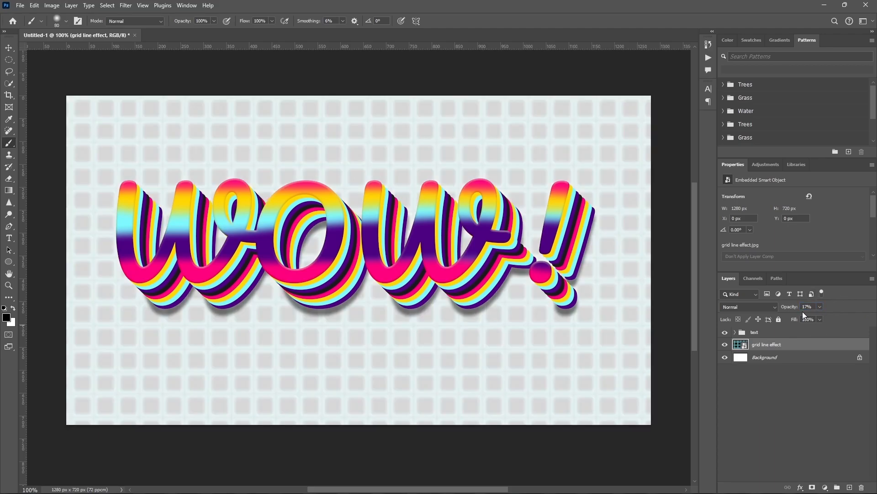
Add a new layer directly above the Background and fill it with the near-black colour #0e0f0f at 100% opacity.
{"action": "left_click", "coordinate": [776, 358]}
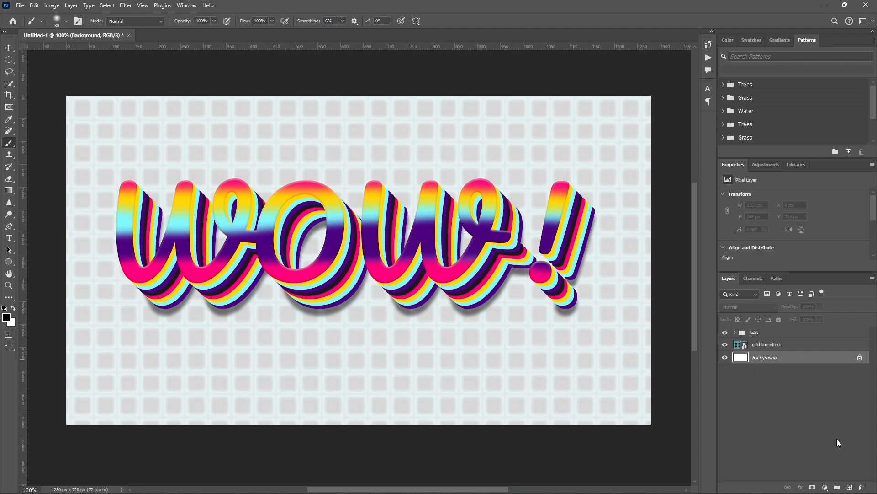
{"action": "left_click", "coordinate": [849, 487]}
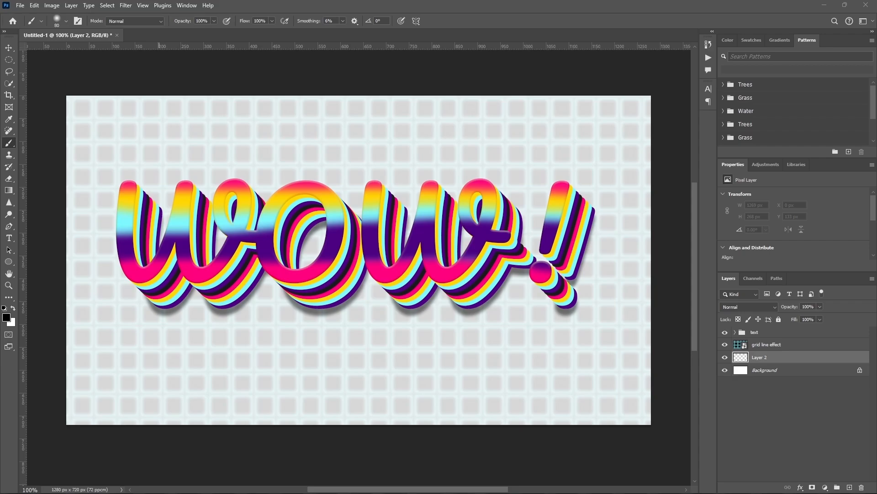
{"action": "left_click", "coordinate": [34, 6]}
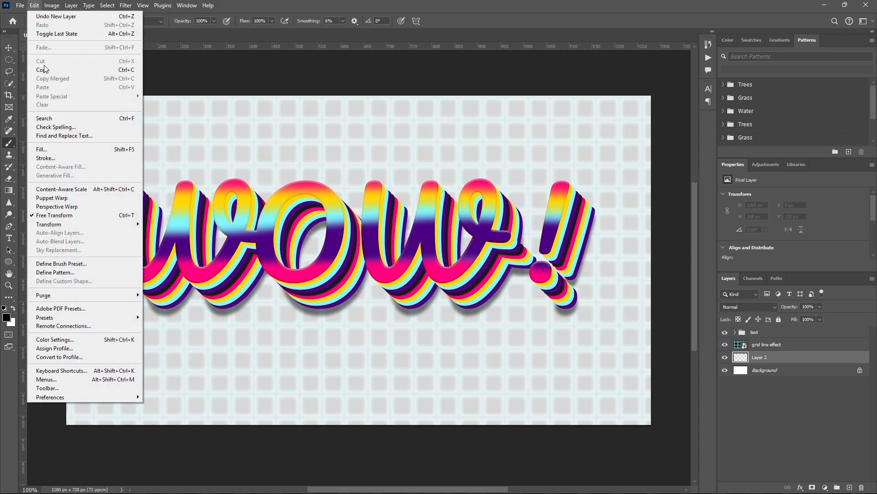
{"action": "left_click", "coordinate": [48, 149]}
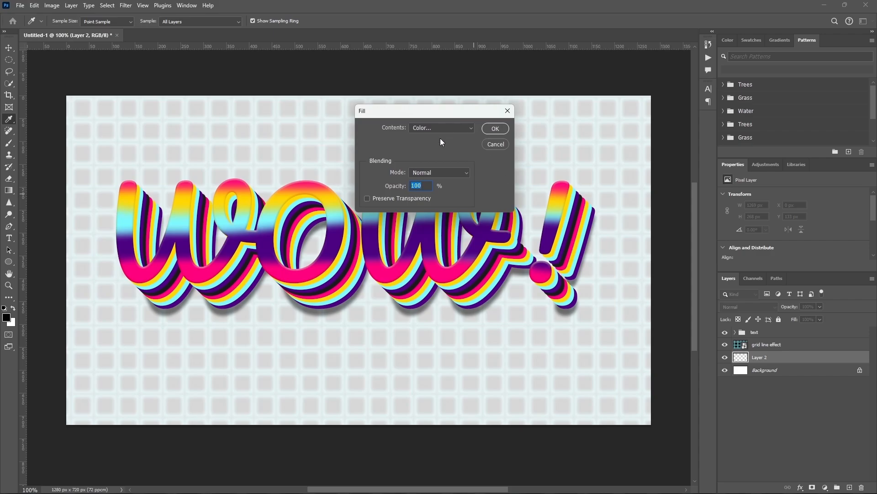
{"action": "left_click", "coordinate": [439, 131]}
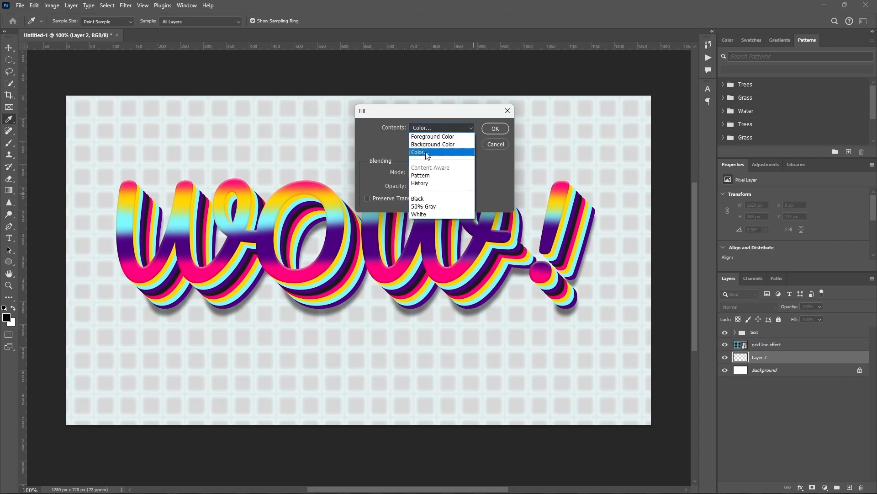
{"action": "left_click", "coordinate": [429, 153]}
{"action": "type", "text": "0e0f0f"}
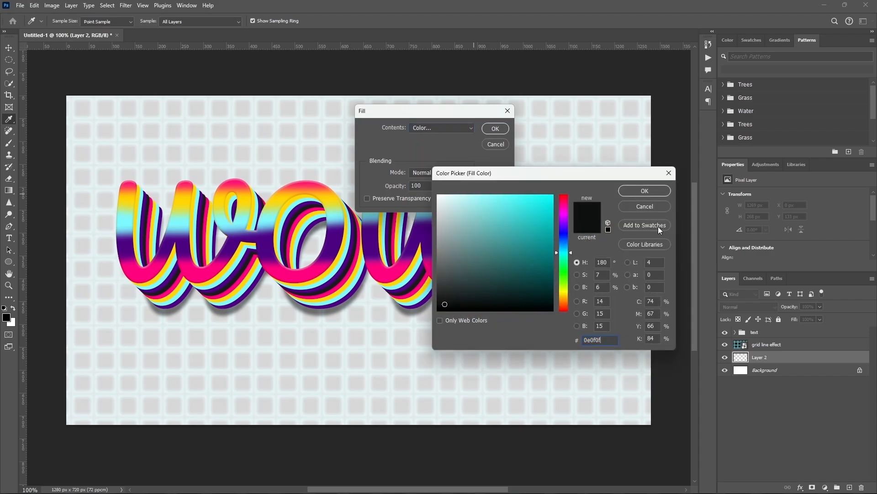
{"action": "left_click", "coordinate": [638, 194]}
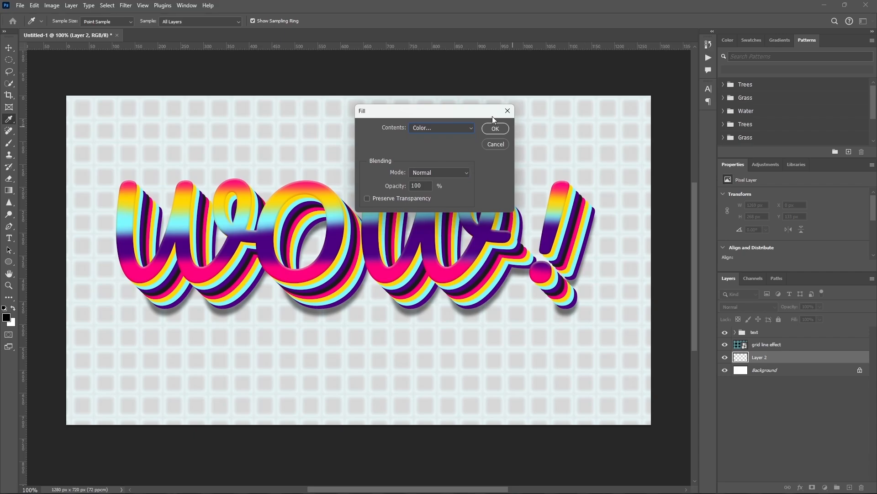
{"action": "left_click", "coordinate": [497, 128]}
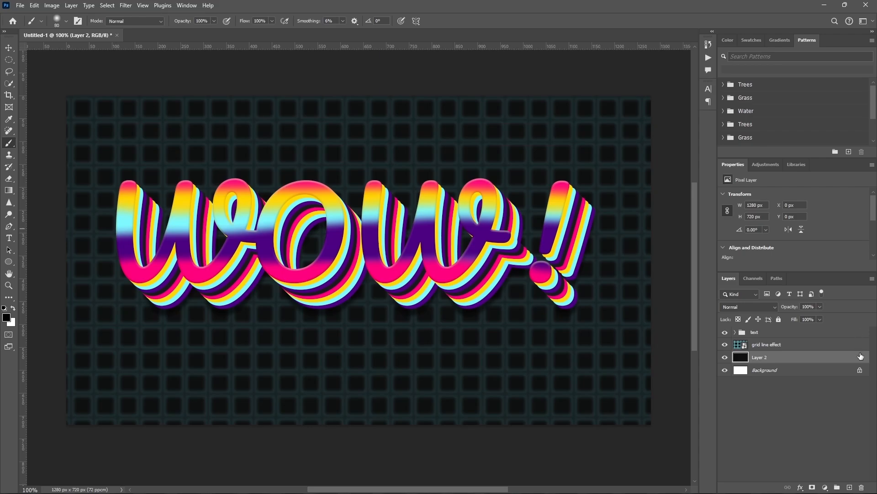
Add a new layer above the grid line effect, and brush a soft cyan glow behind the exclamation mark with a 200 px brush.
{"action": "left_click", "coordinate": [777, 345]}
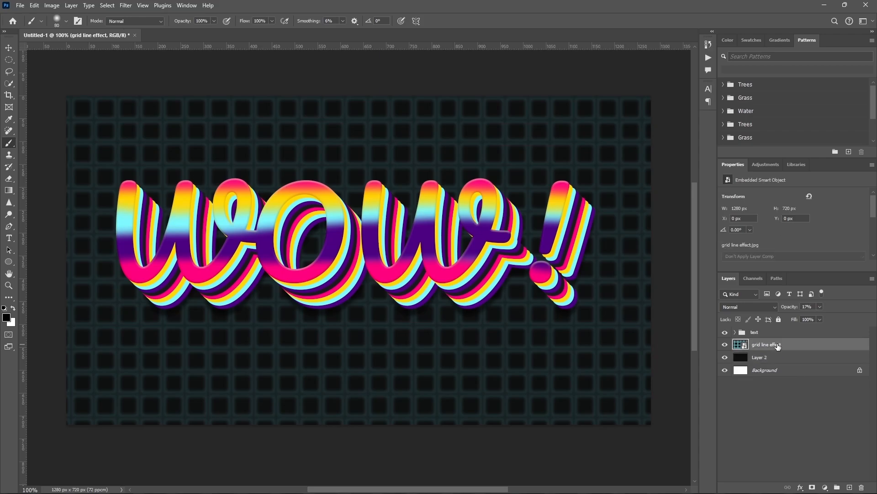
{"action": "left_click", "coordinate": [850, 487]}
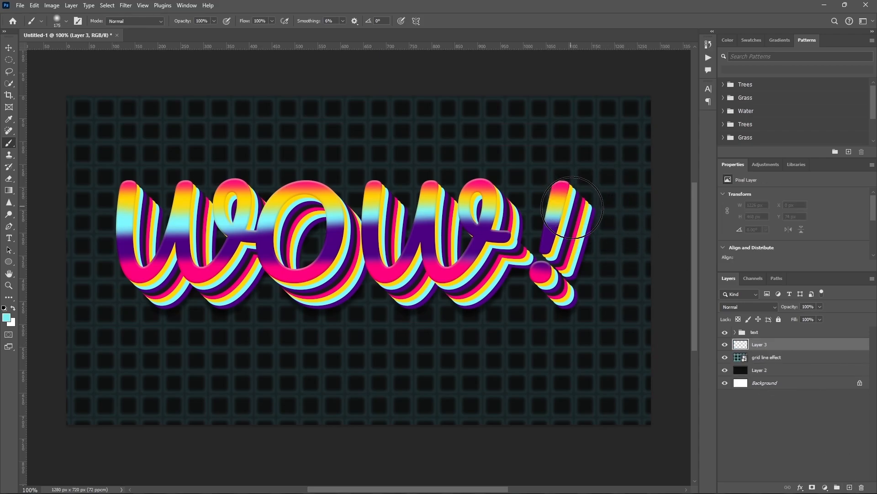
{"action": "key", "text": "bracketright"}
{"action": "left_click", "coordinate": [566, 214]}
{"action": "left_click", "coordinate": [567, 261]}
{"action": "left_click", "coordinate": [560, 280]}
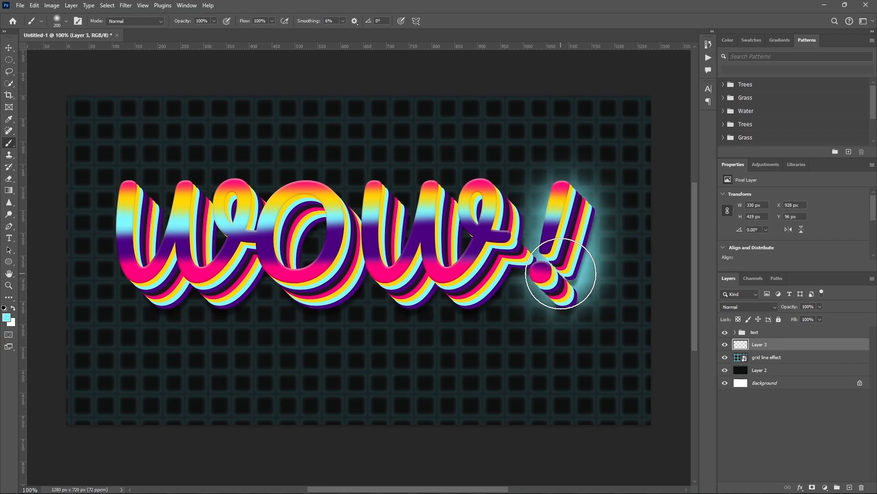
Brush the cyan glow behind the second W on the same layer.
{"action": "left_click", "coordinate": [484, 214]}
{"action": "left_click", "coordinate": [477, 270]}
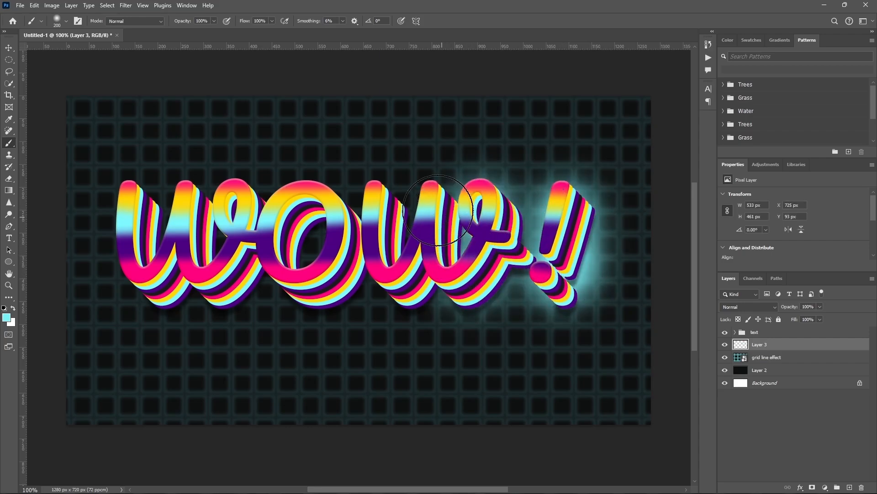
{"action": "left_click", "coordinate": [436, 210]}
{"action": "left_click", "coordinate": [402, 271]}
{"action": "left_click", "coordinate": [380, 214]}
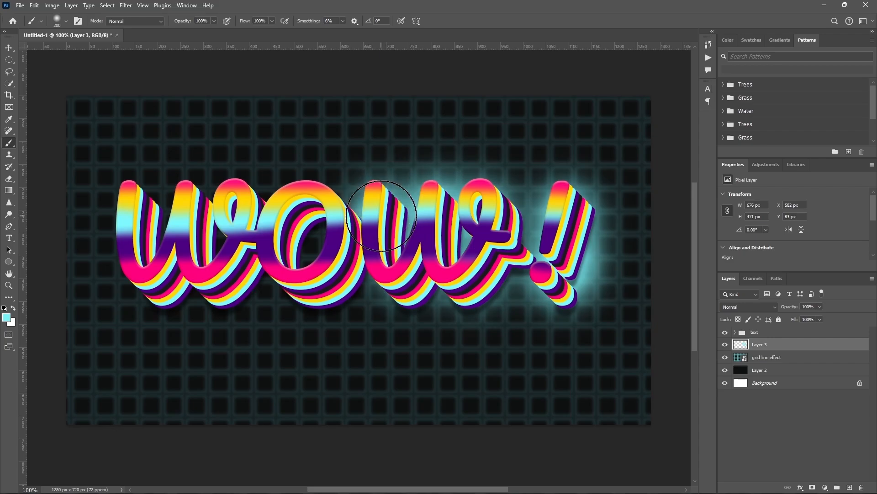
Extend the cyan glow behind the O and the first W, undoing the last excess stroke.
{"action": "left_click", "coordinate": [308, 210]}
{"action": "left_click", "coordinate": [327, 252]}
{"action": "left_click", "coordinate": [315, 267]}
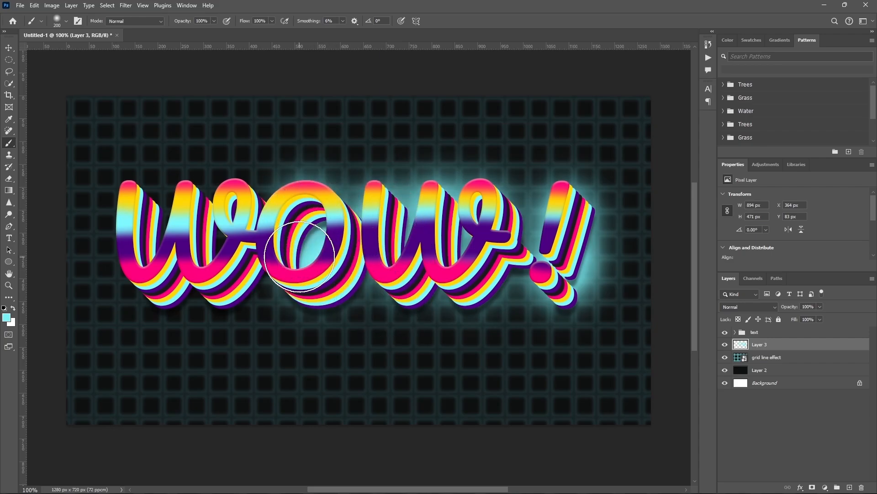
{"action": "left_click", "coordinate": [331, 279]}
{"action": "mouse_move", "coordinate": [309, 271]}
{"action": "left_mouse_down"}
{"action": "mouse_move", "coordinate": [324, 253]}
{"action": "mouse_move", "coordinate": [277, 236]}
{"action": "mouse_move", "coordinate": [274, 221]}
{"action": "mouse_move", "coordinate": [262, 219]}
{"action": "mouse_move", "coordinate": [400, 205]}
{"action": "mouse_move", "coordinate": [408, 186]}
{"action": "mouse_move", "coordinate": [325, 215]}
{"action": "mouse_move", "coordinate": [232, 213]}
{"action": "mouse_move", "coordinate": [237, 207]}
{"action": "mouse_move", "coordinate": [226, 276]}
{"action": "mouse_move", "coordinate": [224, 260]}
{"action": "mouse_move", "coordinate": [161, 288]}
{"action": "mouse_move", "coordinate": [181, 240]}
{"action": "mouse_move", "coordinate": [154, 244]}
{"action": "mouse_move", "coordinate": [136, 218]}
{"action": "left_mouse_up"}
{"action": "key", "text": "ctrl+z"}
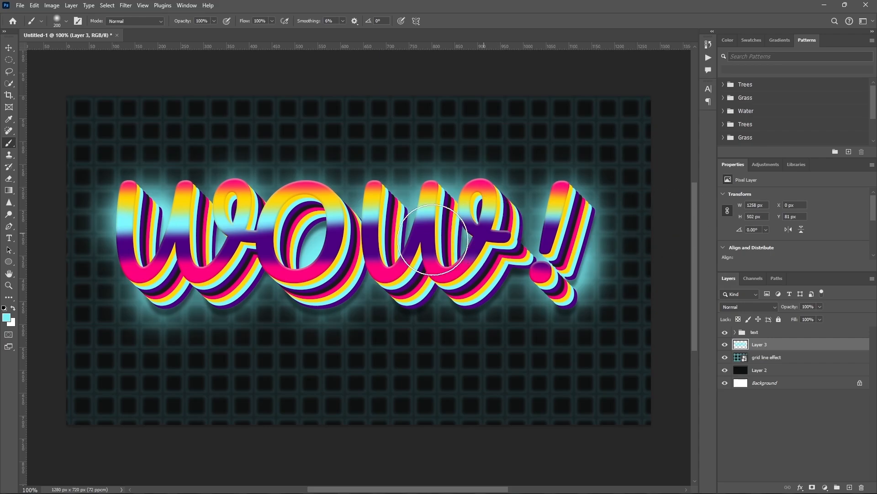
Strengthen the cyan glow with extra dabs behind the O and the second W.
{"action": "left_click", "coordinate": [318, 280]}
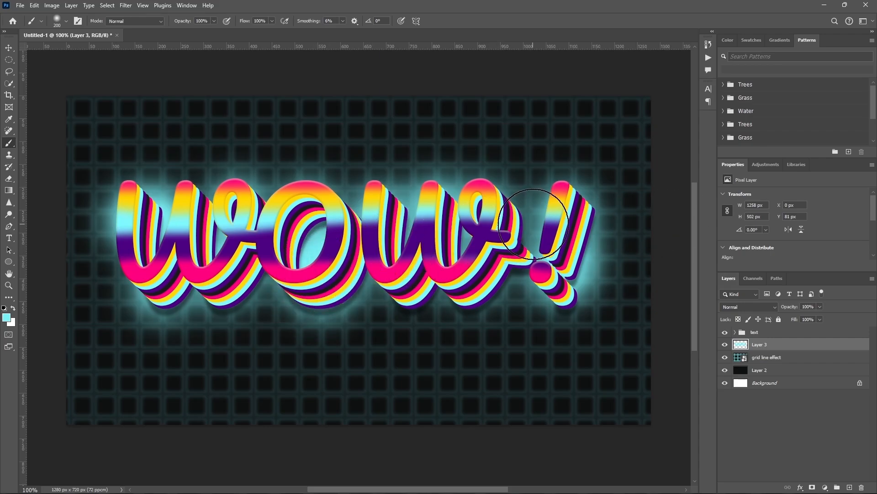
{"action": "left_click", "coordinate": [409, 277]}
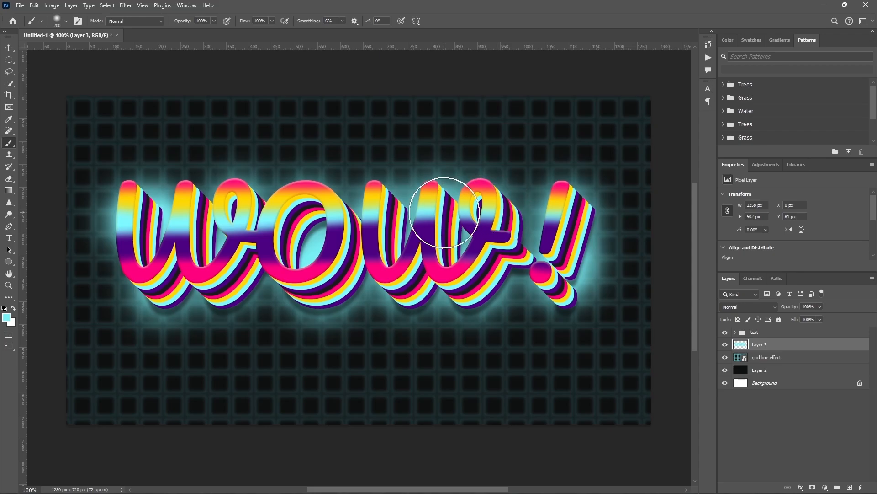
{"action": "left_click", "coordinate": [384, 212]}
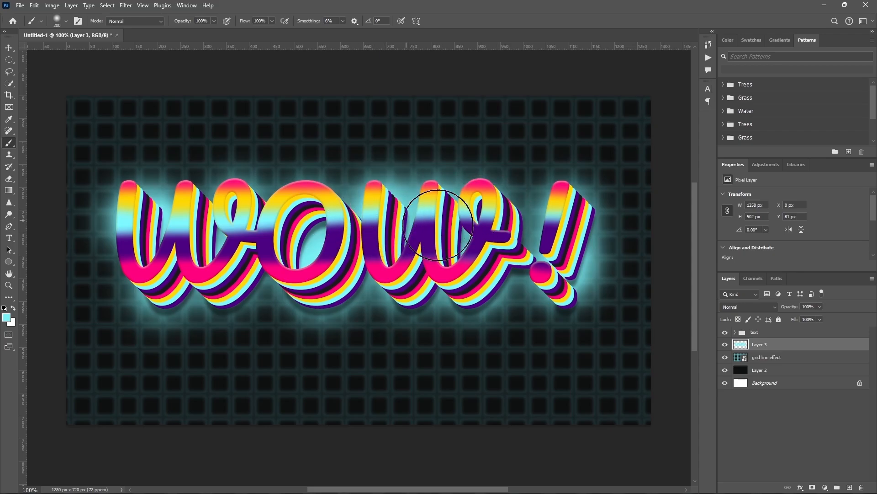
{"action": "left_click", "coordinate": [477, 214]}
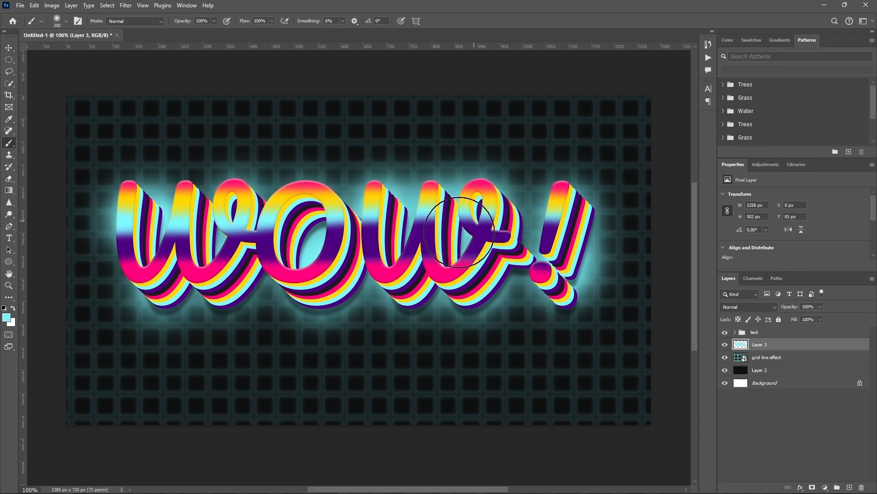
{"action": "left_click", "coordinate": [302, 214]}
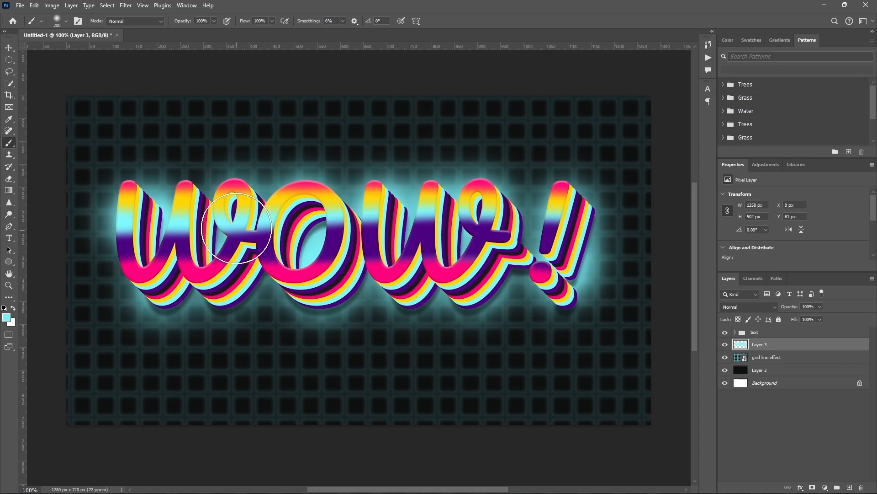
Touch up the cyan glow behind the first W, undoing the excess dabs around its first stroke.
{"action": "left_click", "coordinate": [232, 210]}
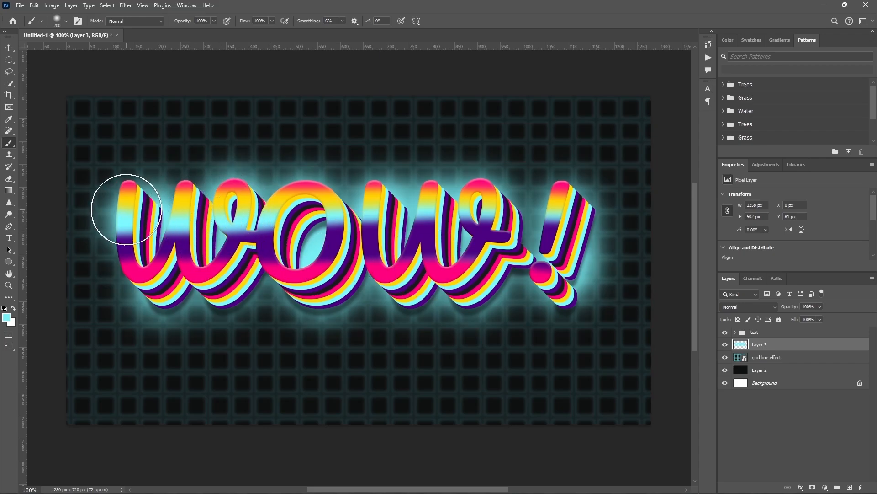
{"action": "left_click", "coordinate": [131, 205]}
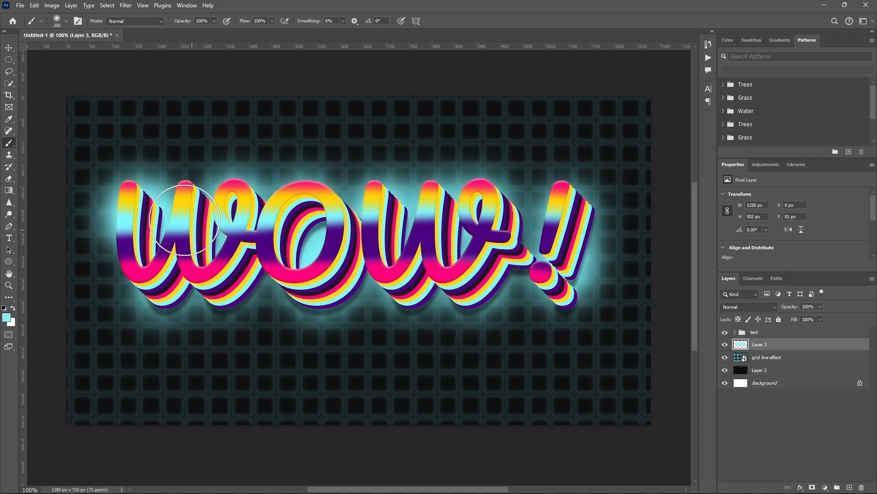
{"action": "key", "text": "ctrl+z"}
{"action": "left_click", "coordinate": [157, 205]}
{"action": "key", "text": "ctrl+z"}
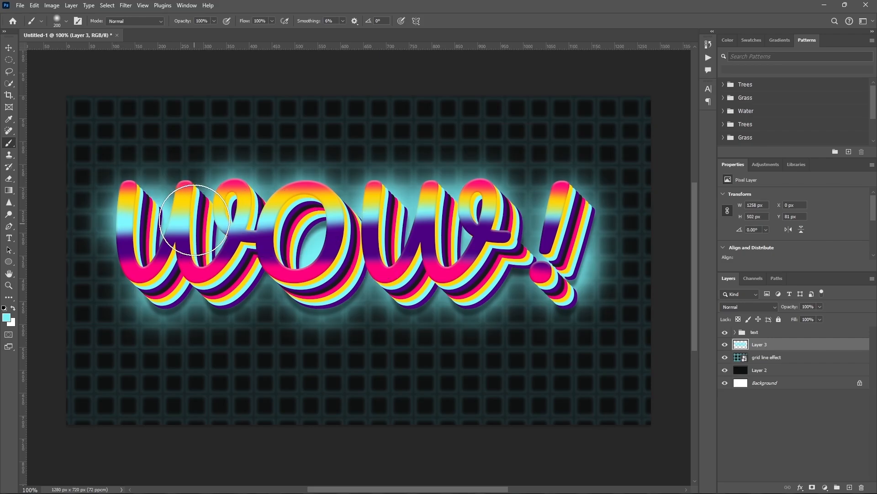
{"action": "left_click", "coordinate": [184, 215]}
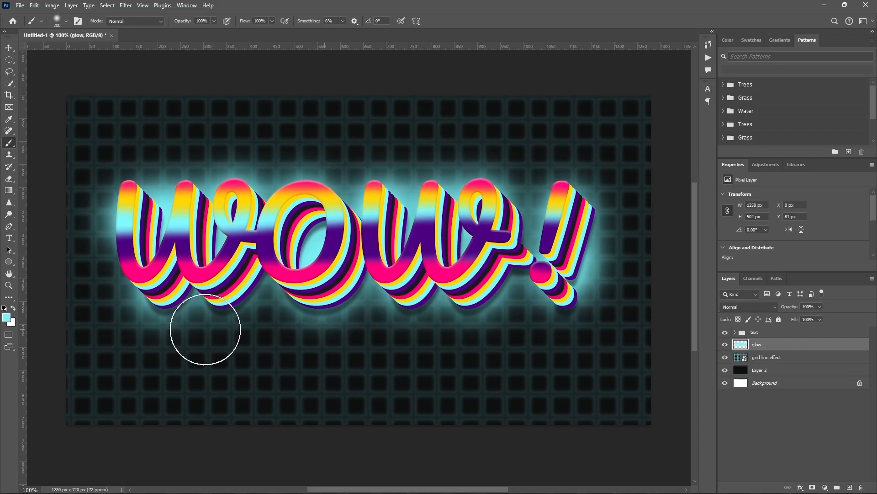
Check the glow's foreground colour code in the colour picker, and toggle the glow layer's visibility to compare.
{"action": "left_click", "coordinate": [7, 318]}
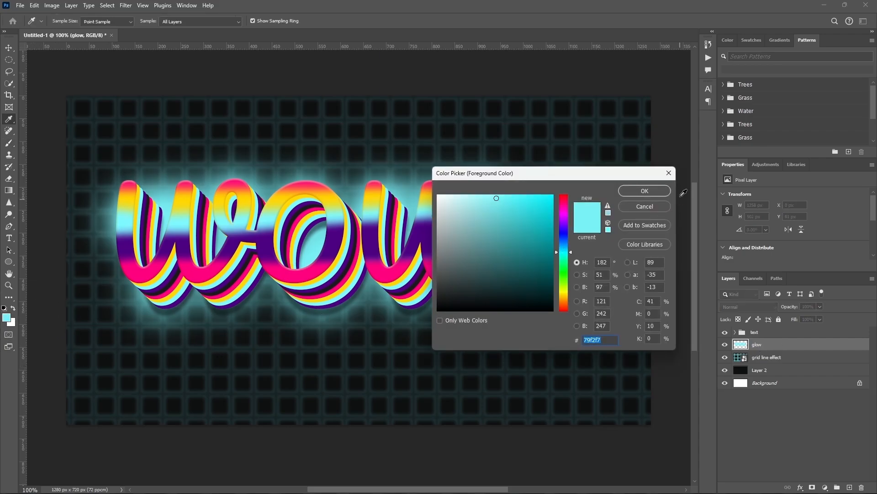
{"action": "left_click", "coordinate": [653, 191]}
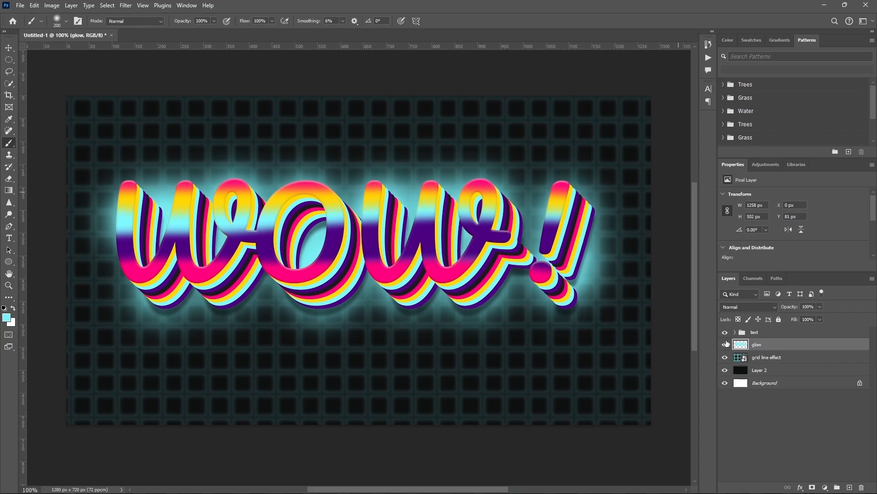
{"action": "left_click", "coordinate": [725, 346]}
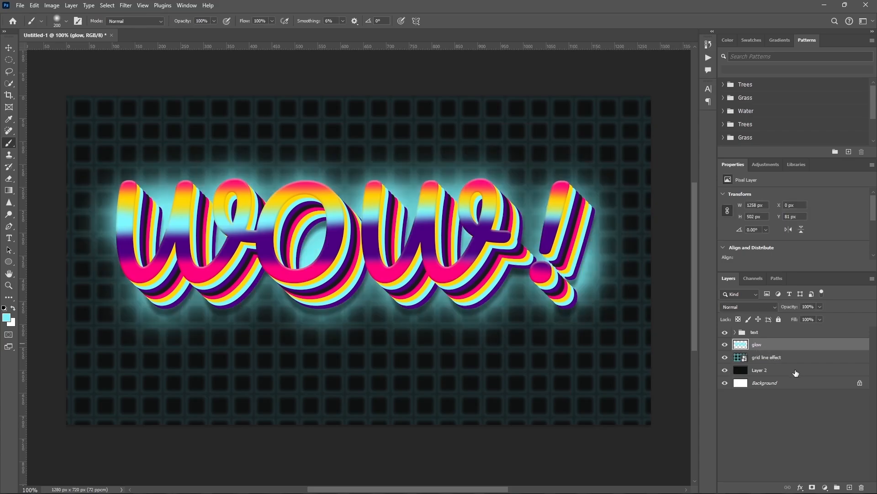